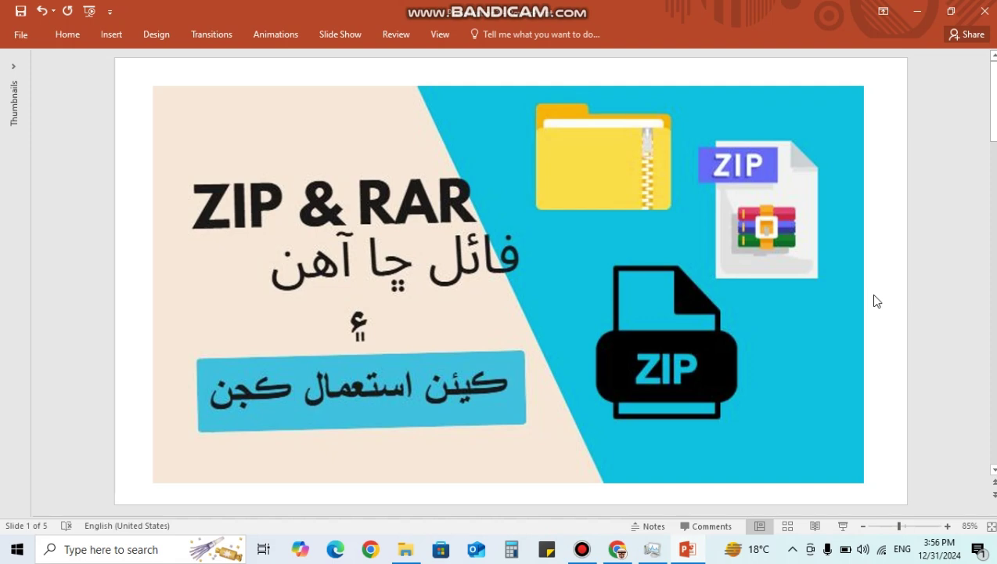
- Scroll the presentation from the title slide to slide 2 about .zip files
scroll(877, 301, down, 2)
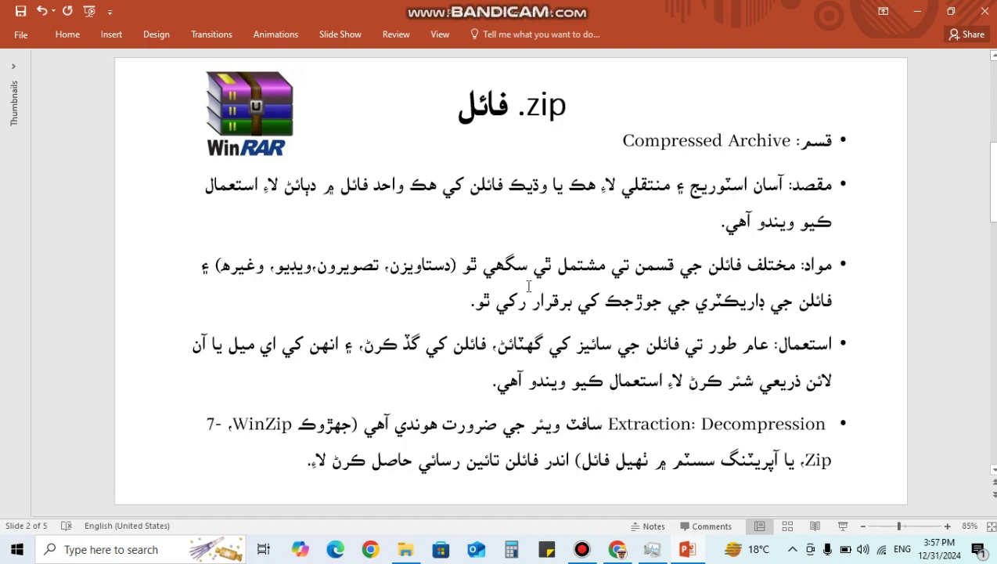
- Advance to slide 3, the WinRAR screenshot of the Downloads folder
scroll(528, 287, down, 1)
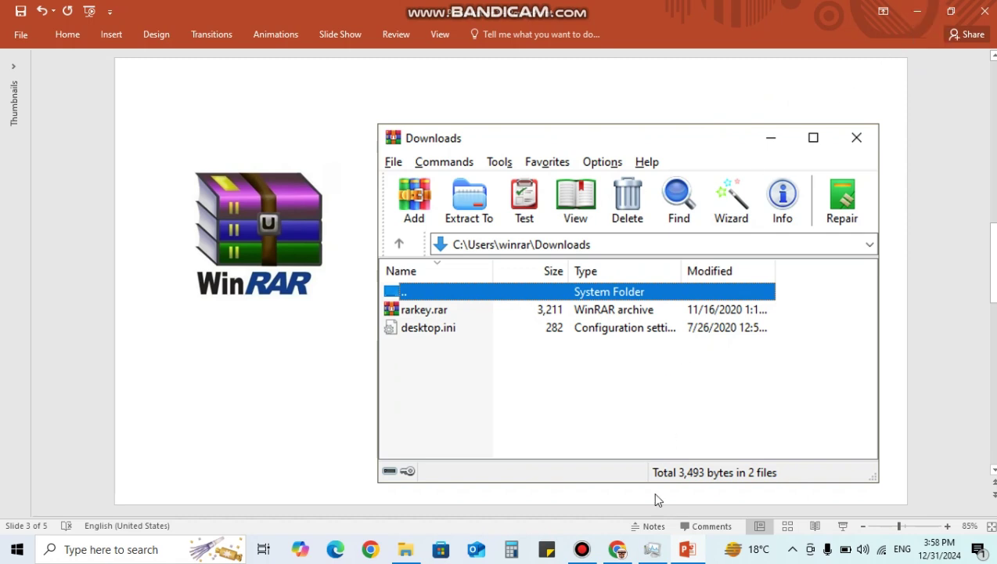
mouse_move(617, 553)
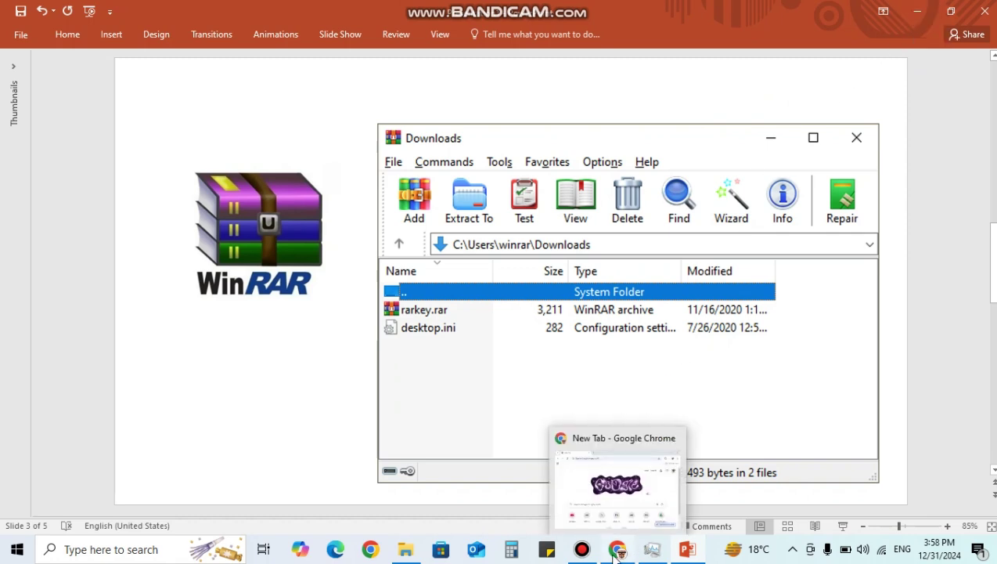
- Search Google for 'winrar' in Chrome and maximize the browser window
click(617, 552)
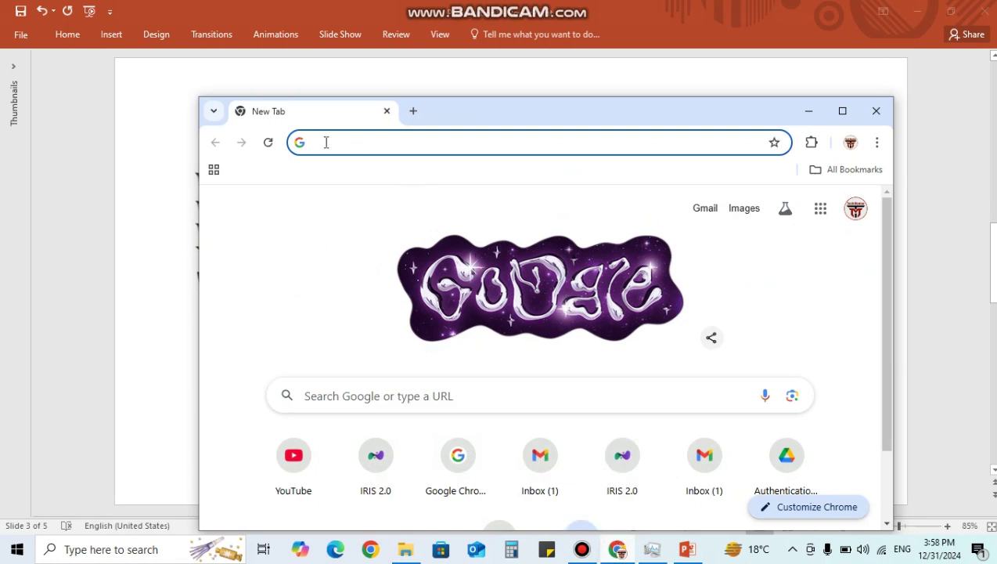
click(485, 146)
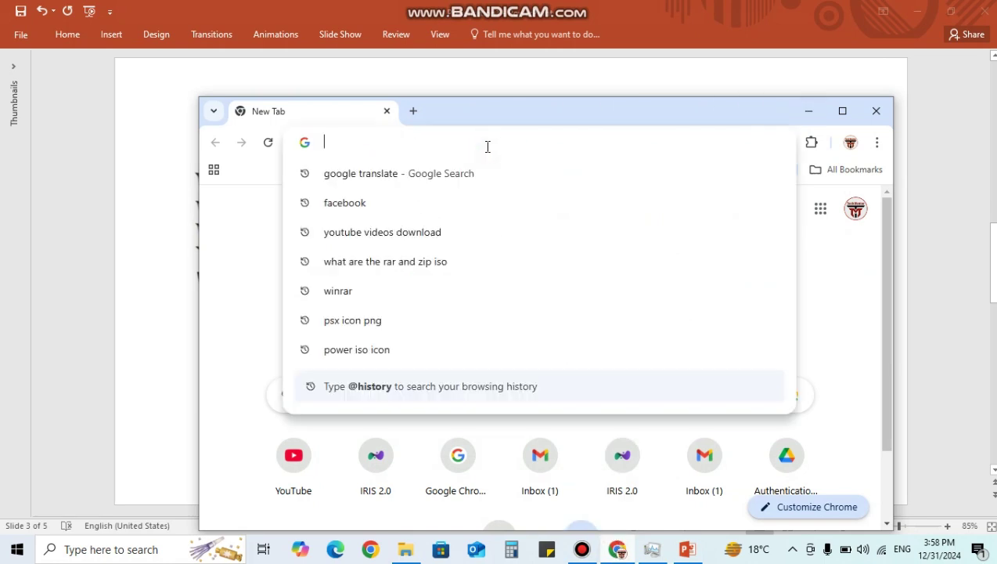
text(win)
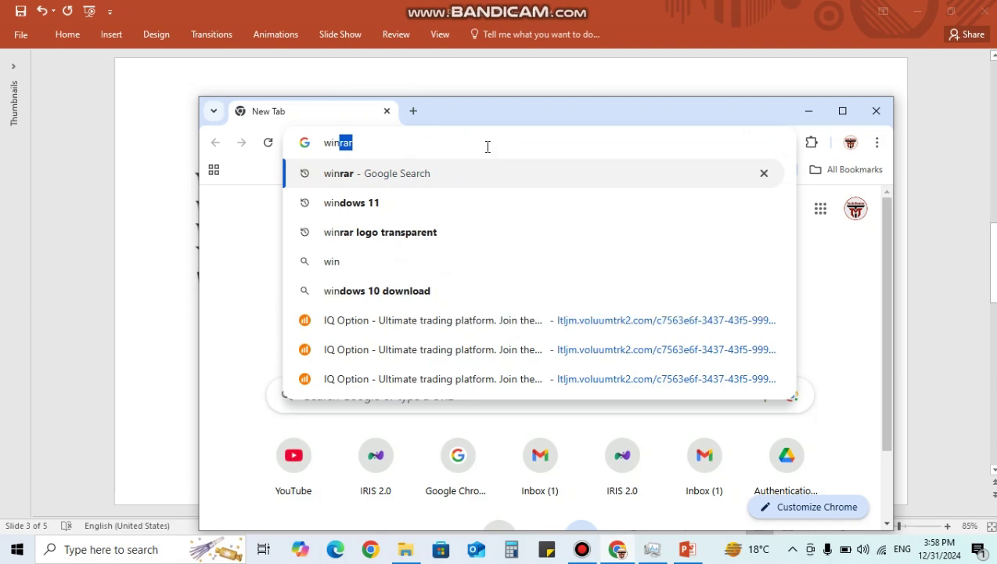
text(rar)
key(Return)
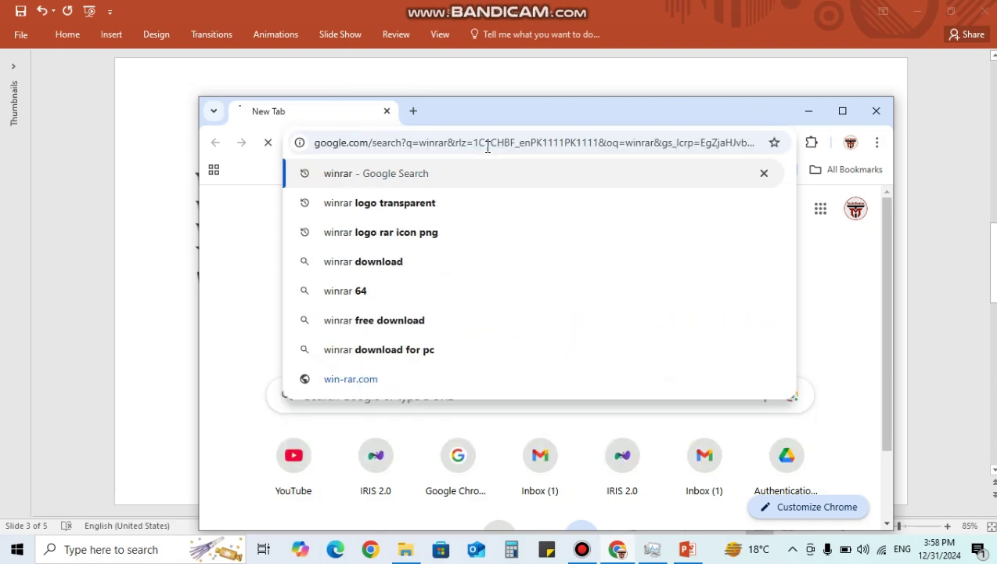
click(843, 110)
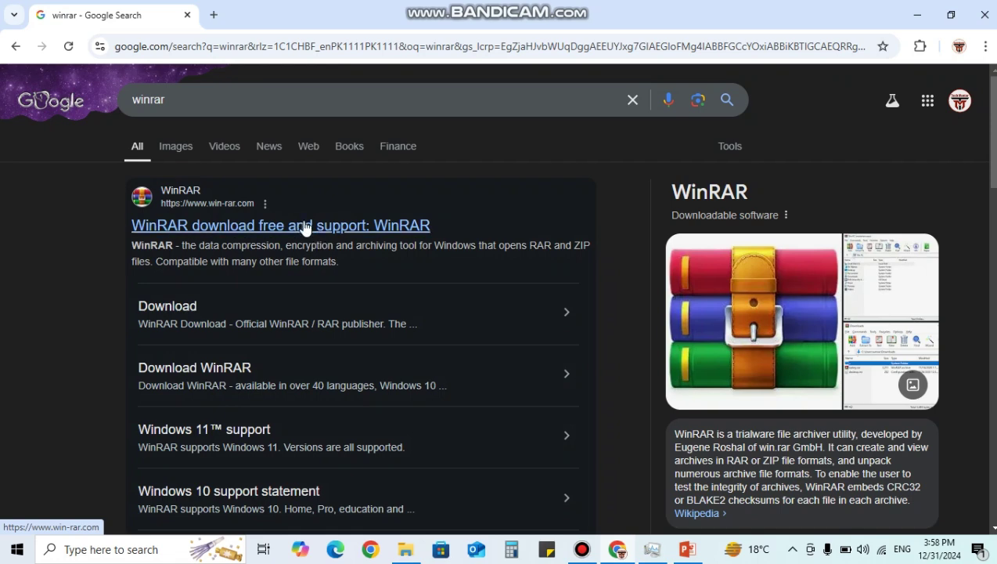
- Go to win-rar.com from the results and start the winrar-x64-701.exe download
click(304, 226)
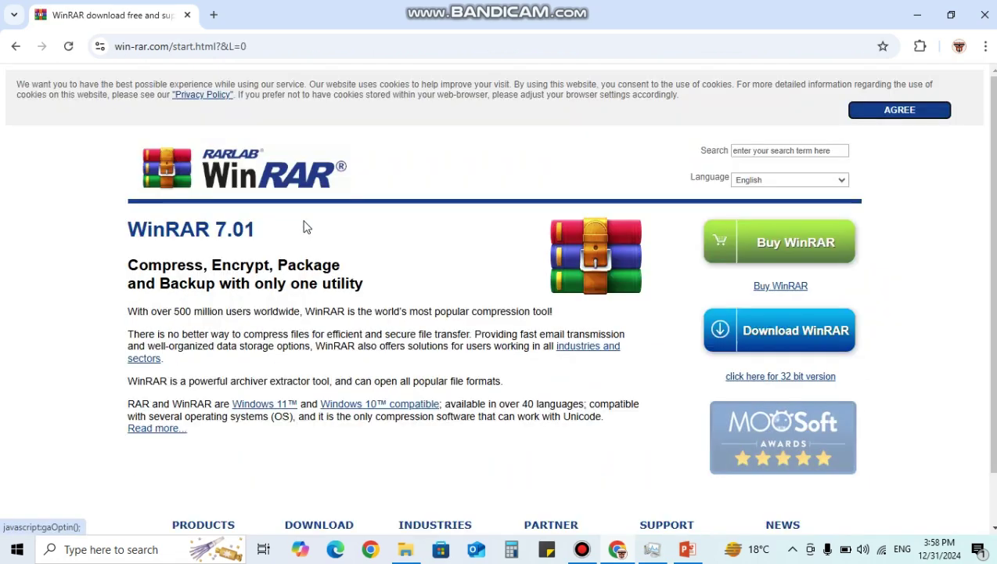
click(783, 333)
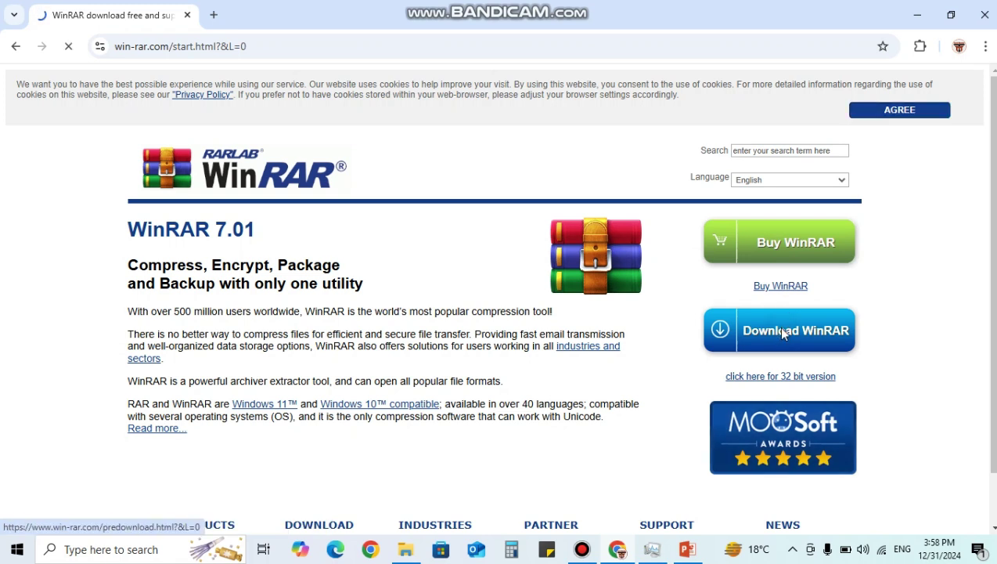
scroll(620, 276, down, 1)
scroll(619, 276, down, 3)
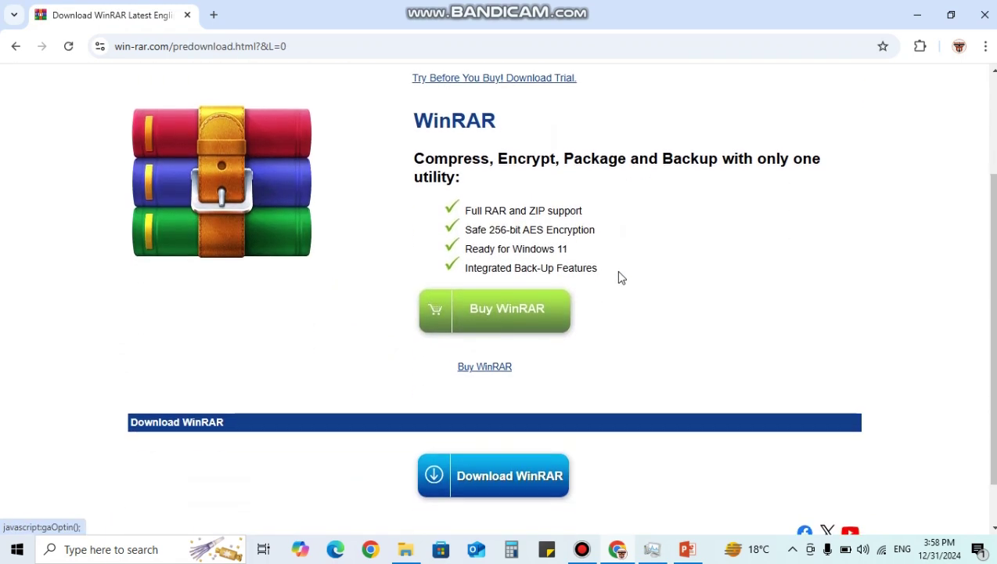
click(470, 429)
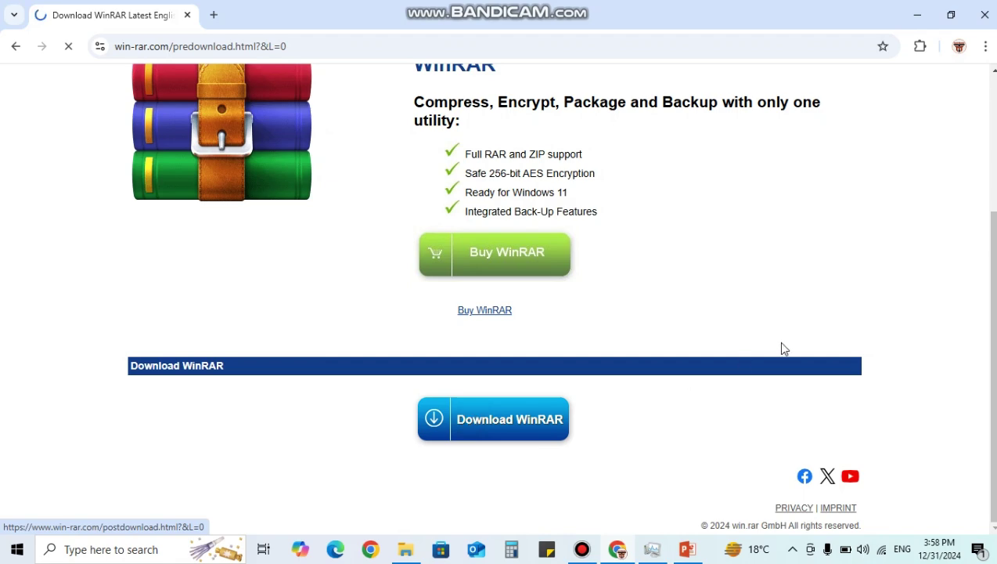
scroll(777, 341, down, 1)
scroll(757, 327, down, 3)
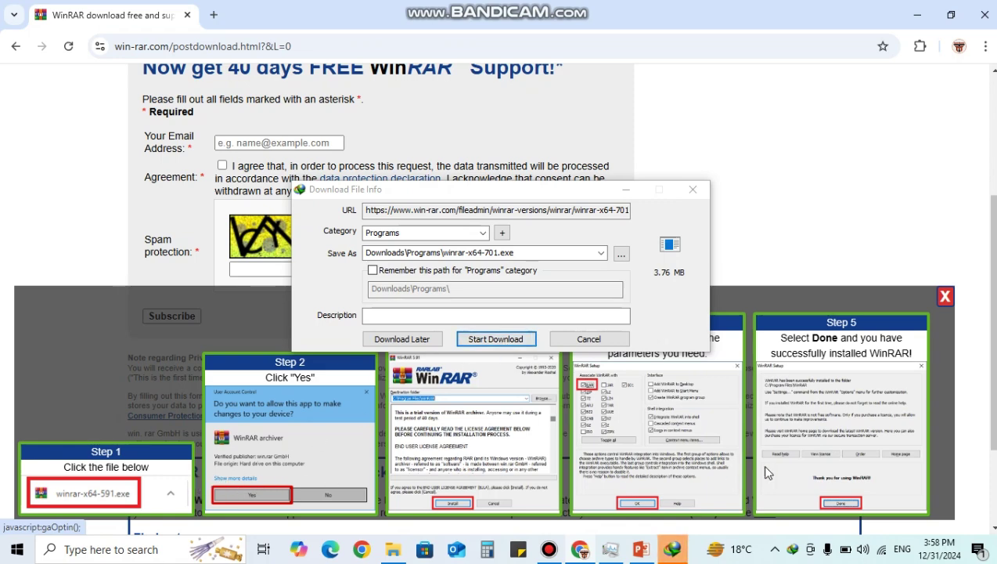
- Download winrar-x64-701.exe, install WinRAR with default options, and close the Programs folder
click(516, 339)
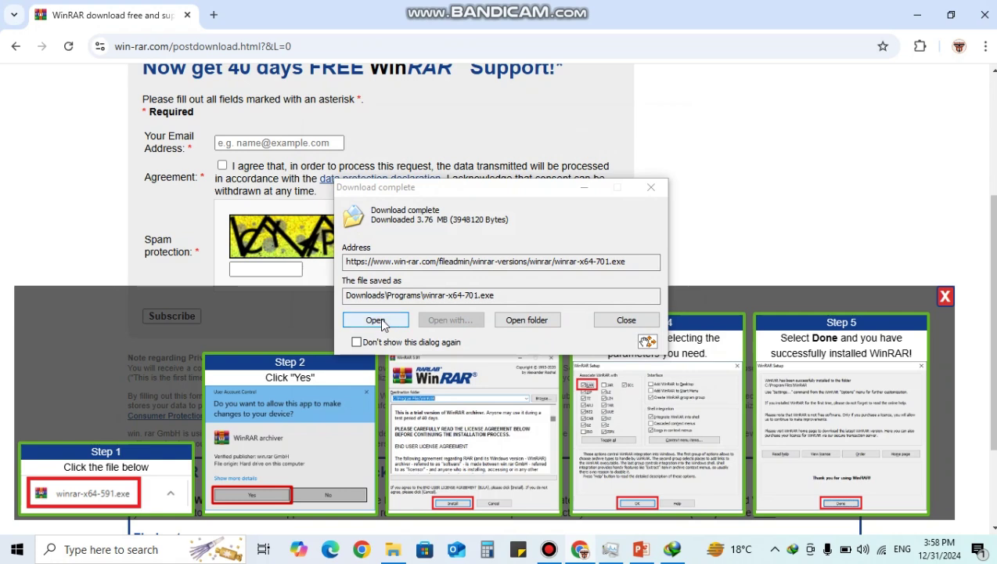
click(540, 324)
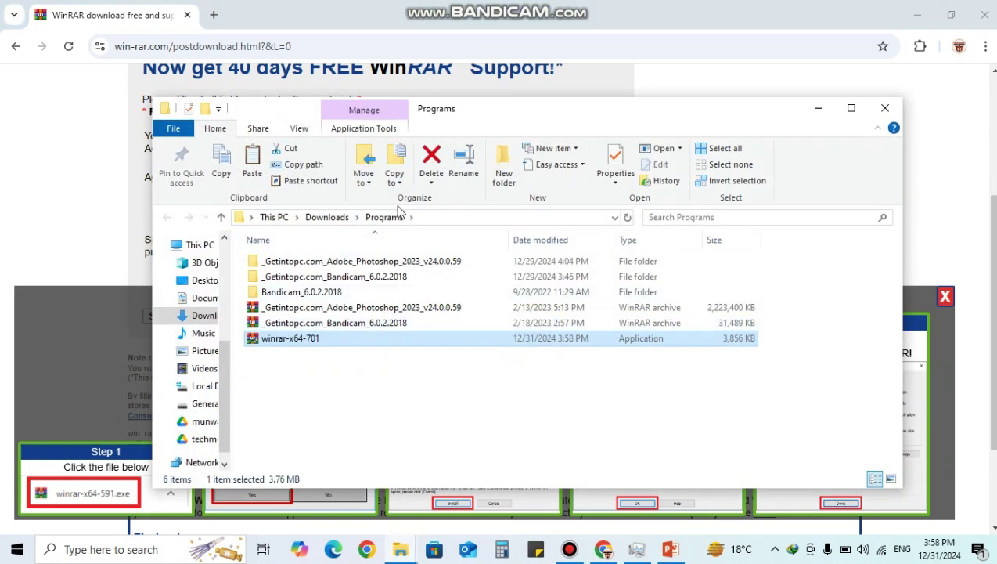
double_click(277, 342)
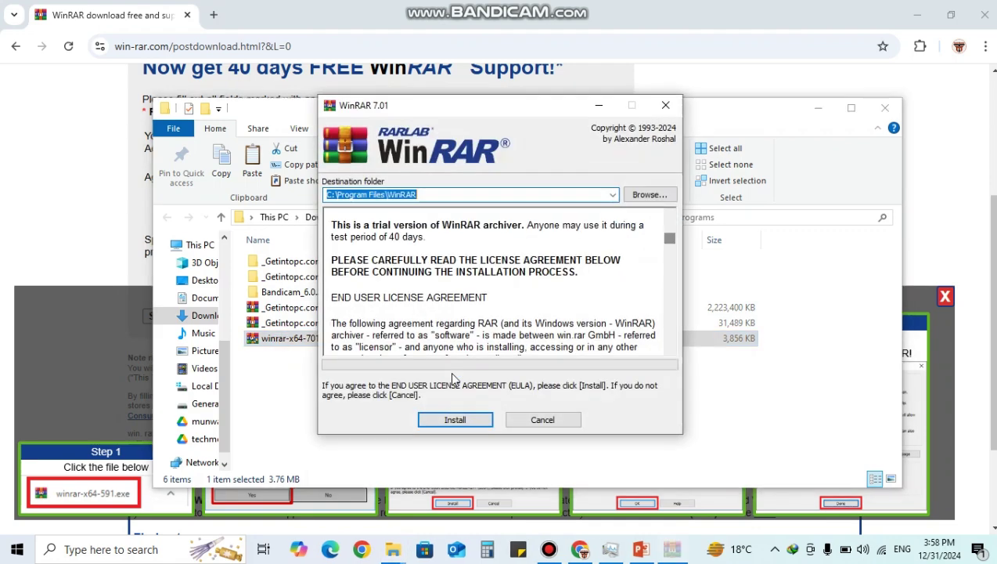
click(455, 418)
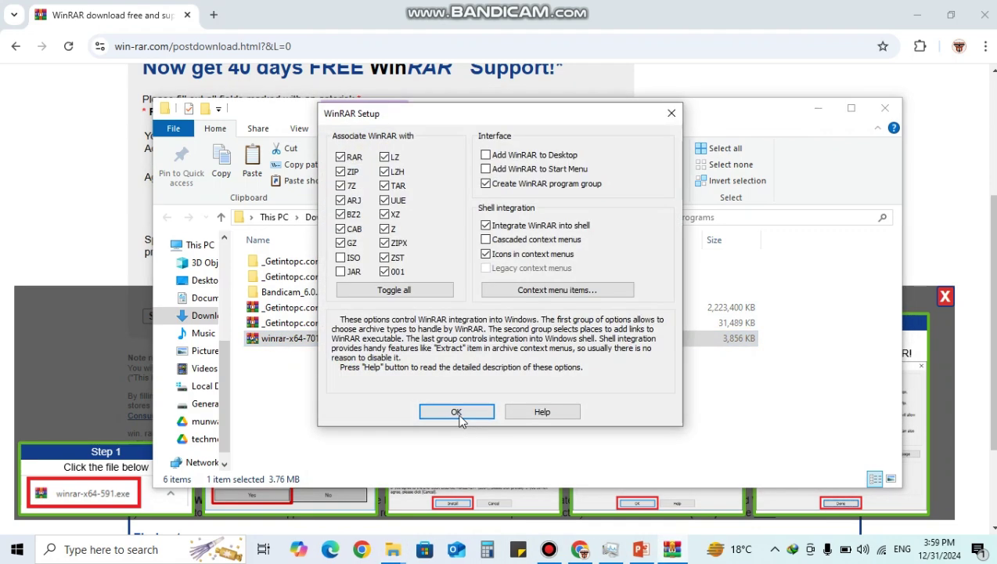
click(461, 415)
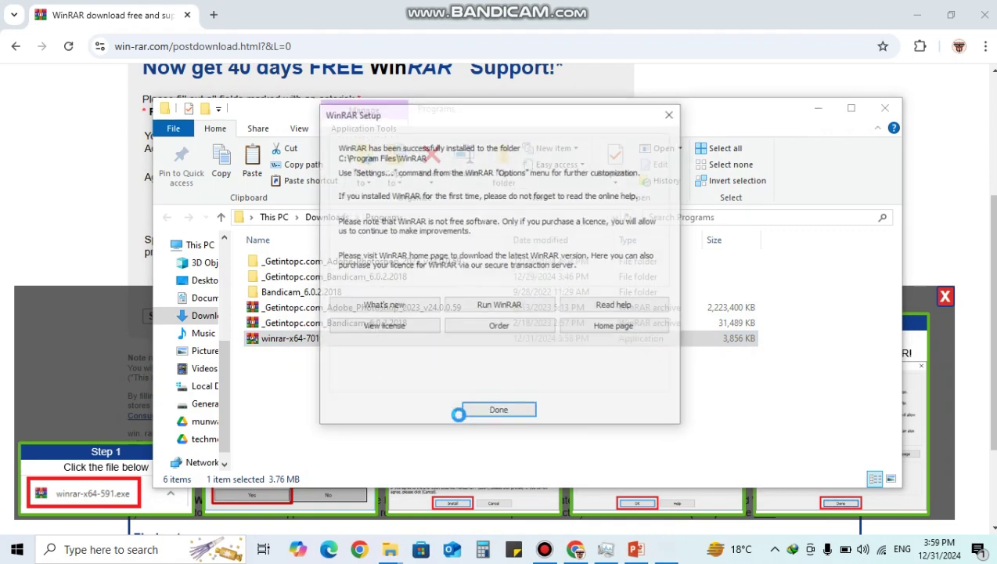
click(498, 412)
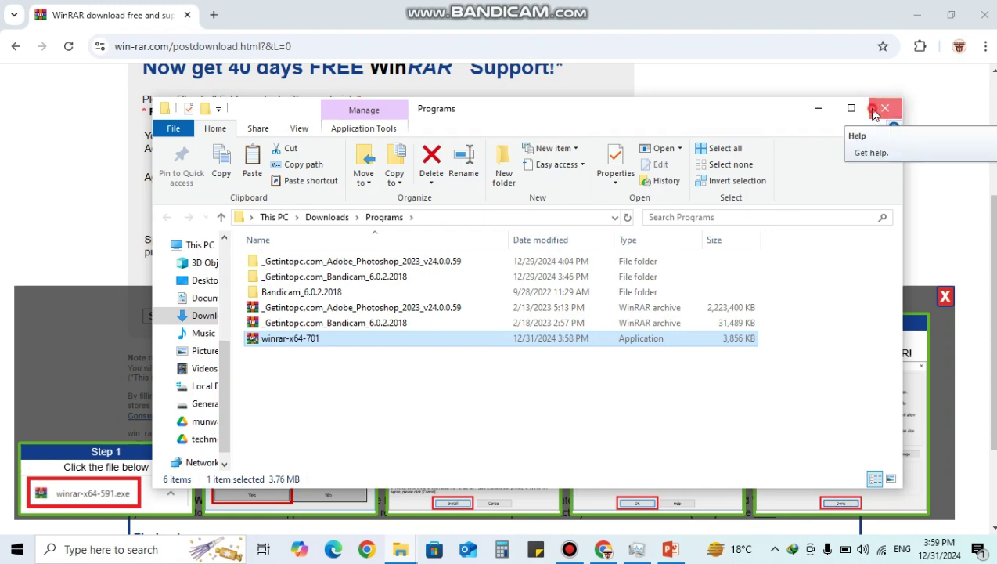
click(884, 110)
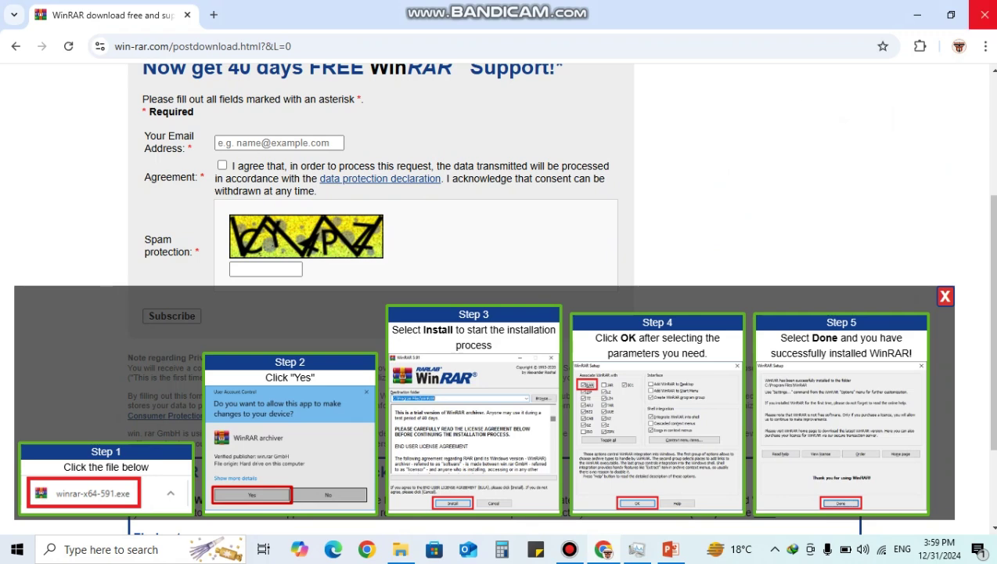
- Close Chrome, minimize PowerPoint, and show the Downloads folder in File Explorer
click(983, 14)
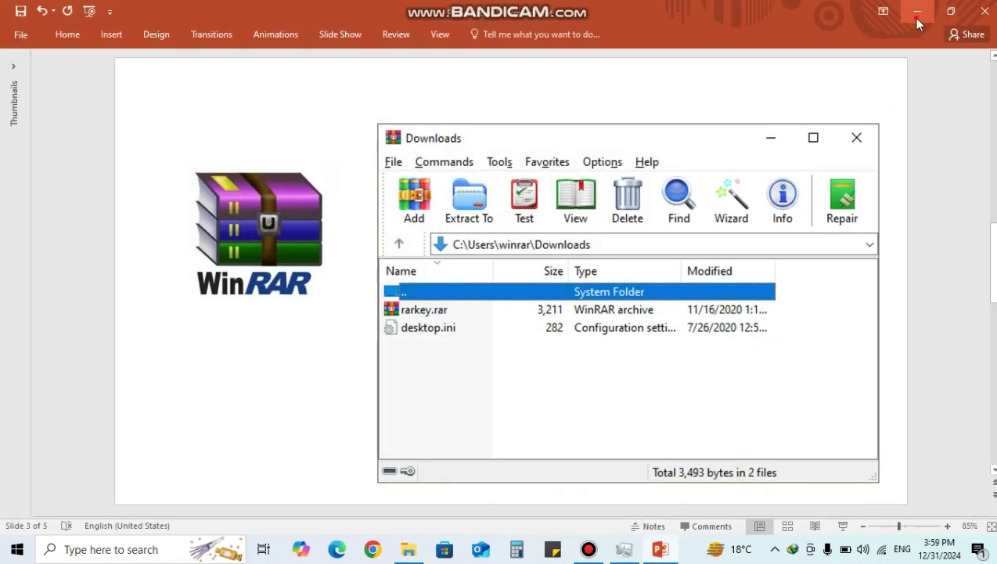
click(916, 16)
click(409, 550)
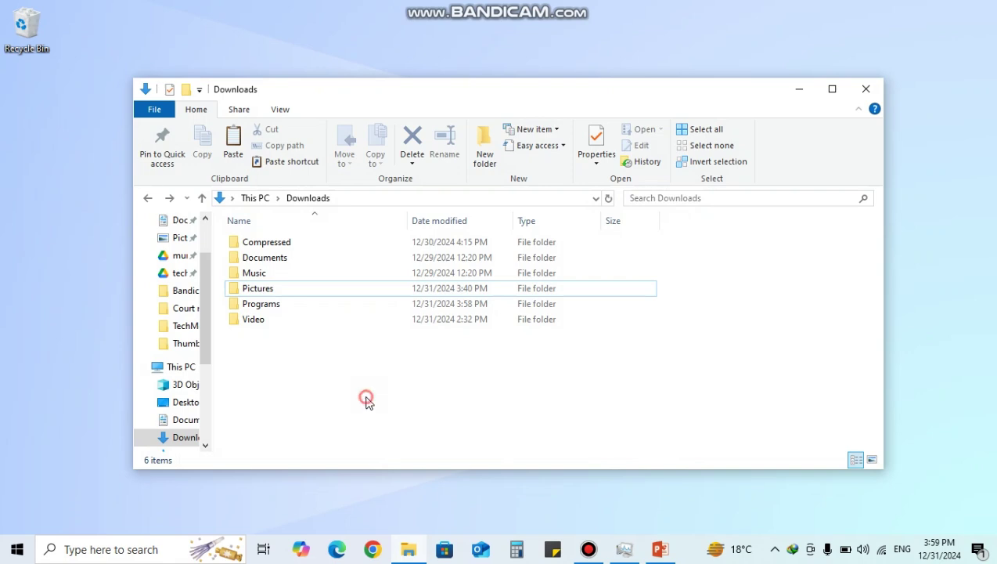
- Open the Pictures folder to view its images, then return to Downloads
click(287, 293)
double_click(262, 289)
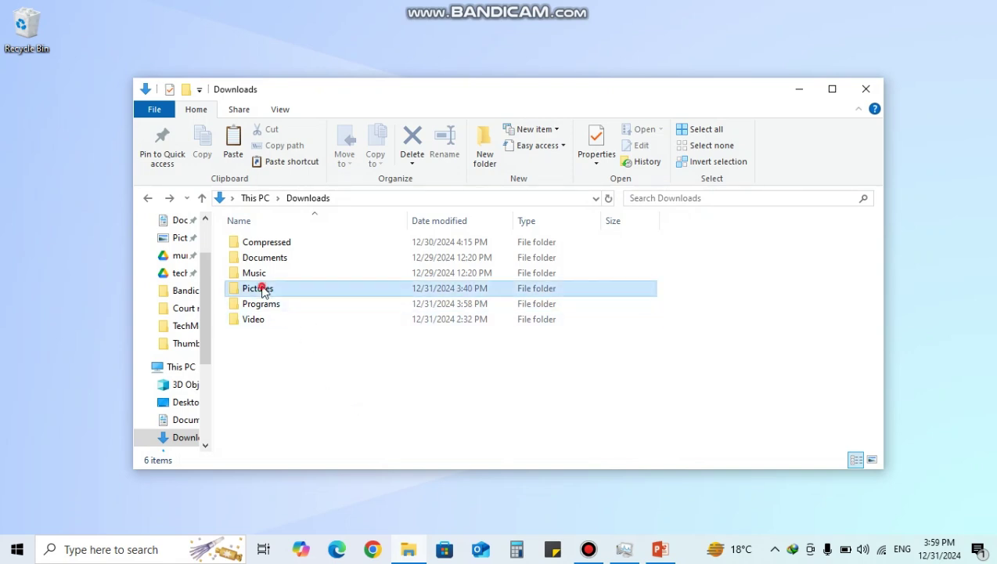
scroll(517, 321, down, 2)
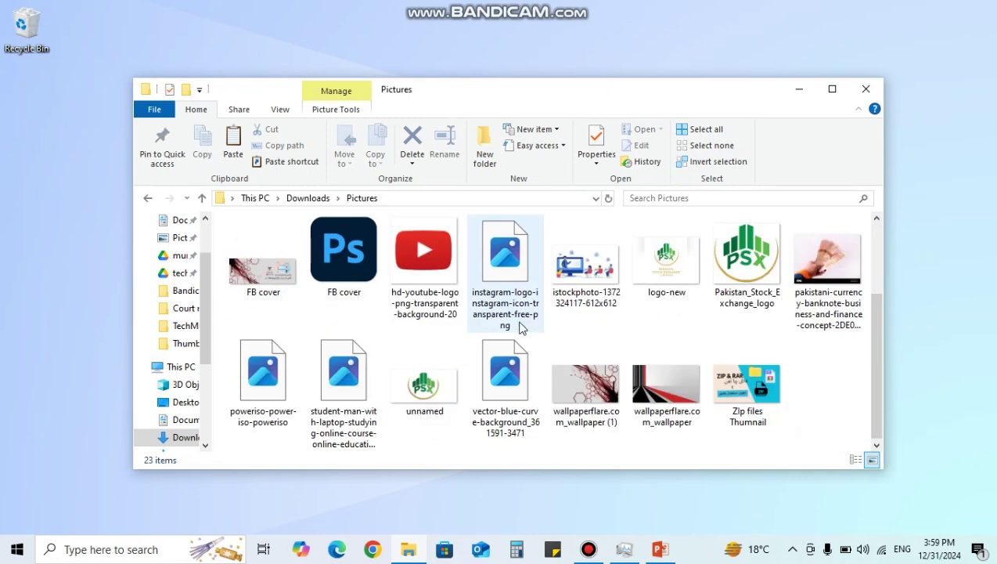
scroll(516, 298, up, 2)
click(144, 197)
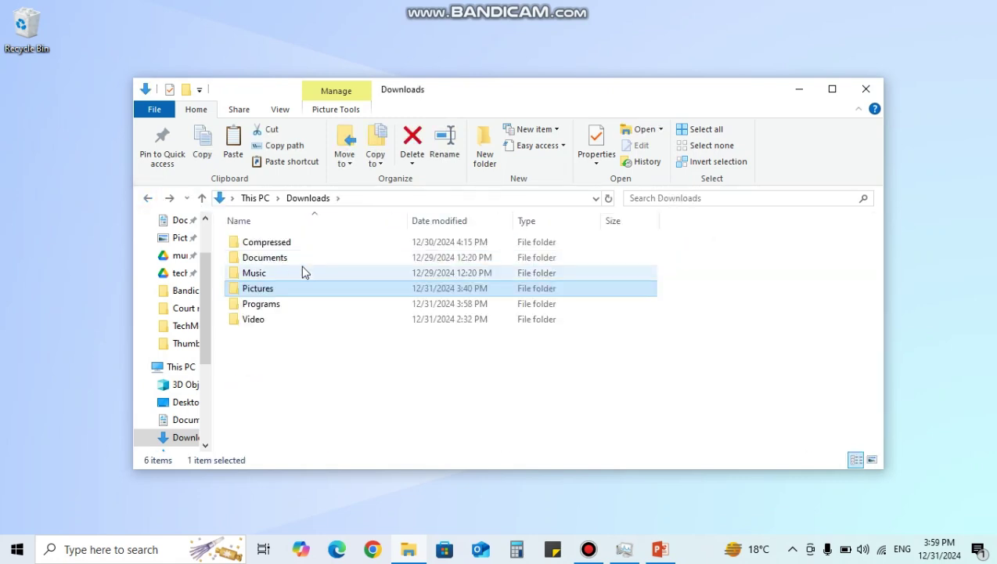
- Check the Pictures folder's properties, then bring up its WinRAR context menu options
right_click(271, 288)
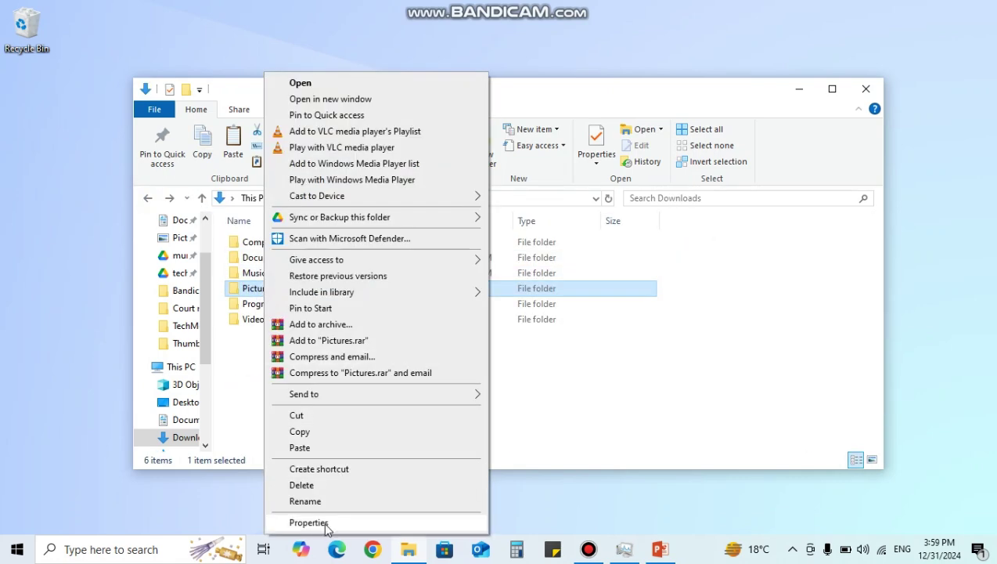
click(310, 522)
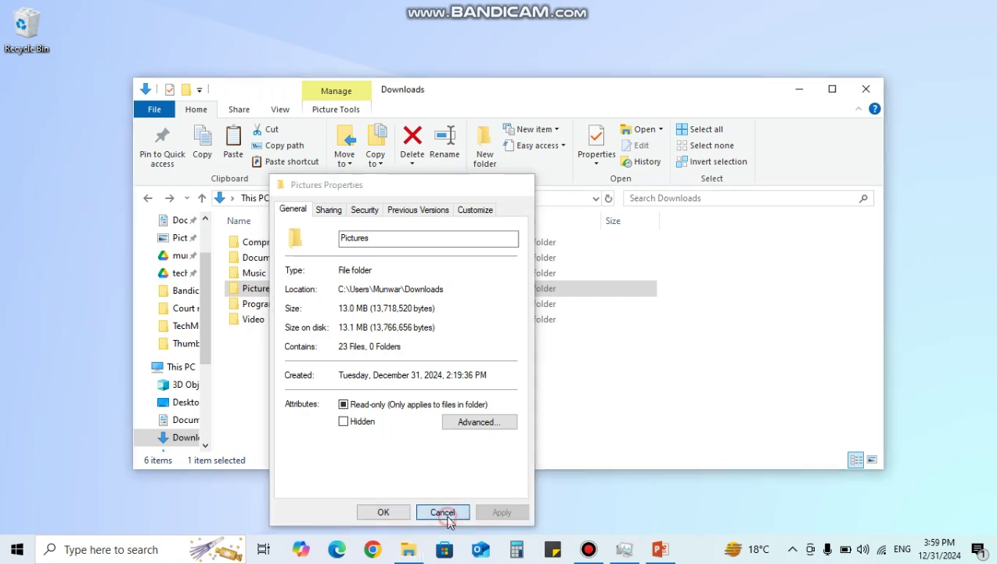
click(442, 512)
mouse_move(272, 295)
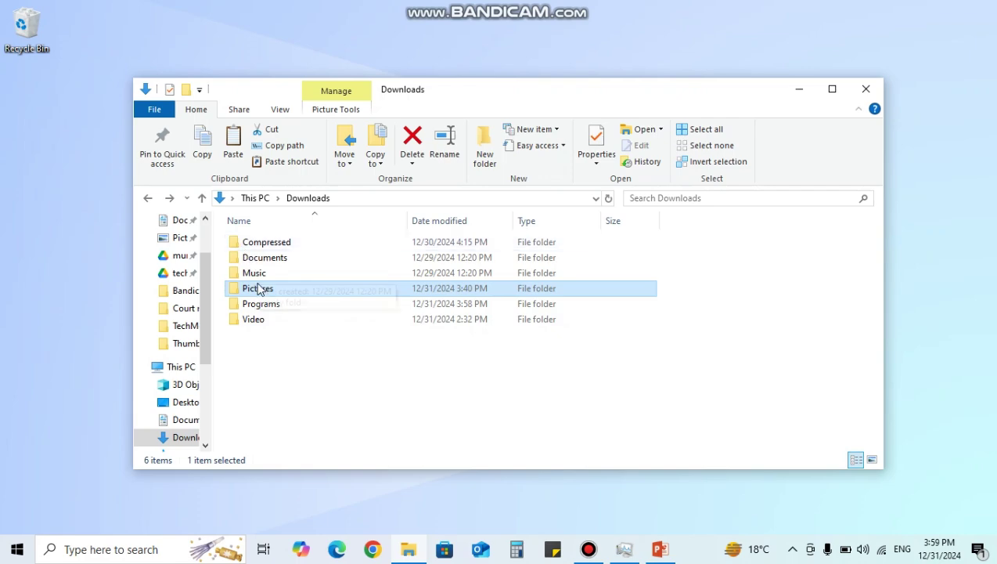
double_click(258, 288)
key(alt+Left)
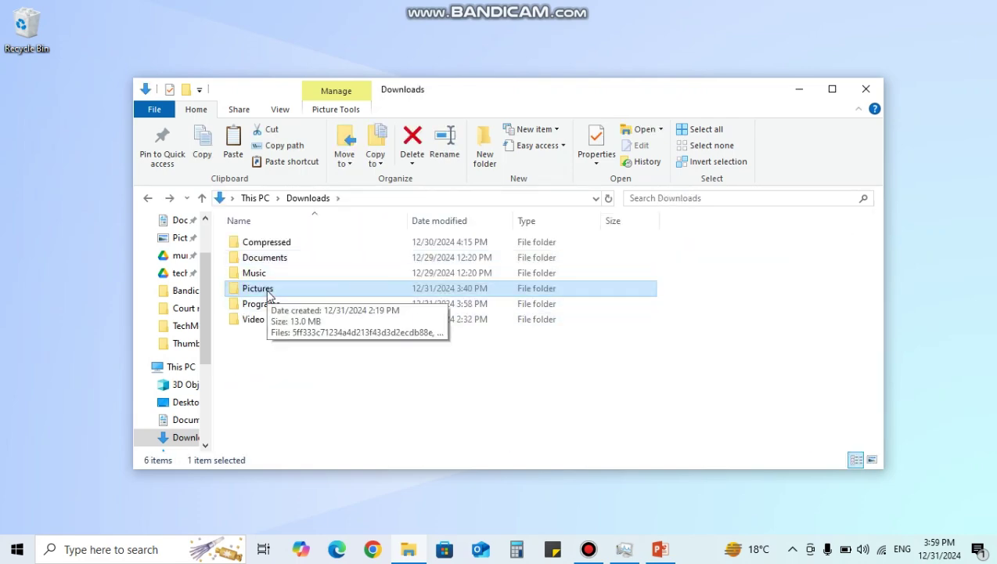
right_click(267, 293)
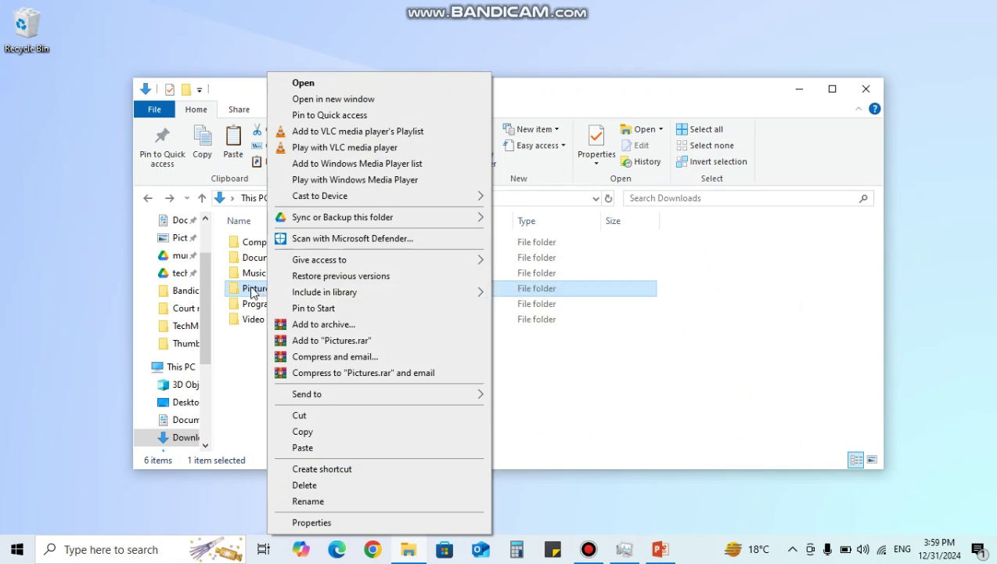
- Archive the Pictures folder as Pictures.rar in RAR format with default settings
click(342, 326)
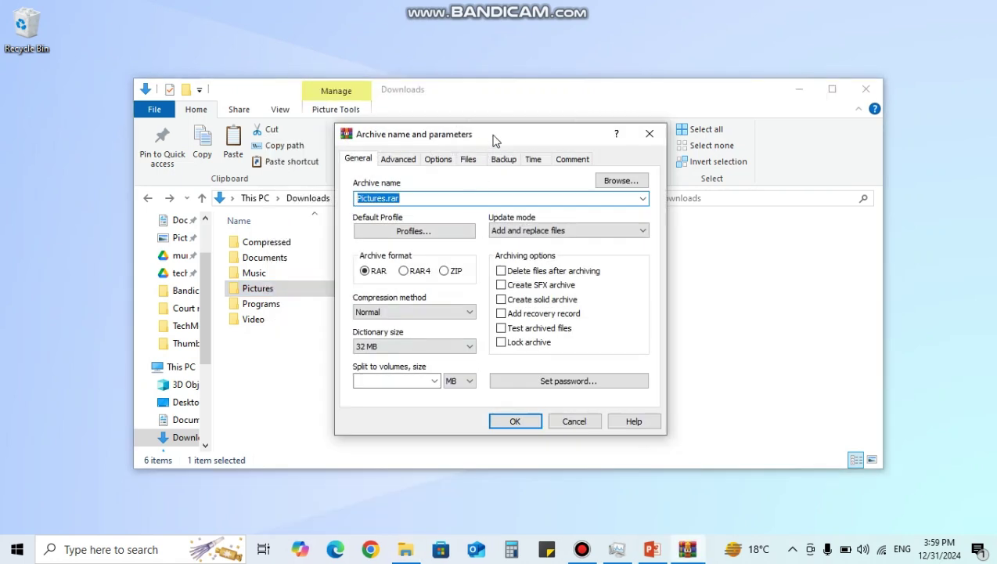
drag(493, 140, 494, 75)
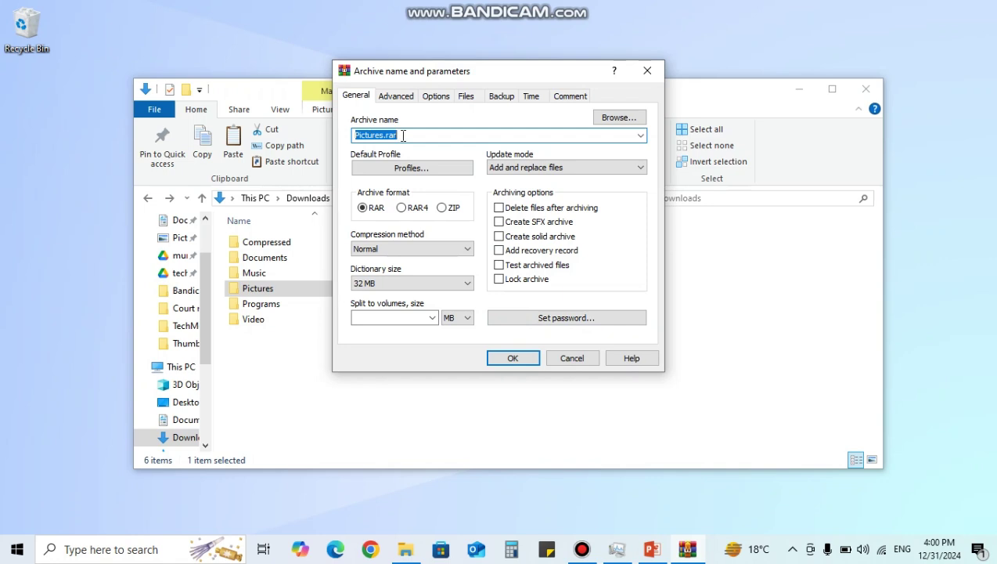
click(514, 358)
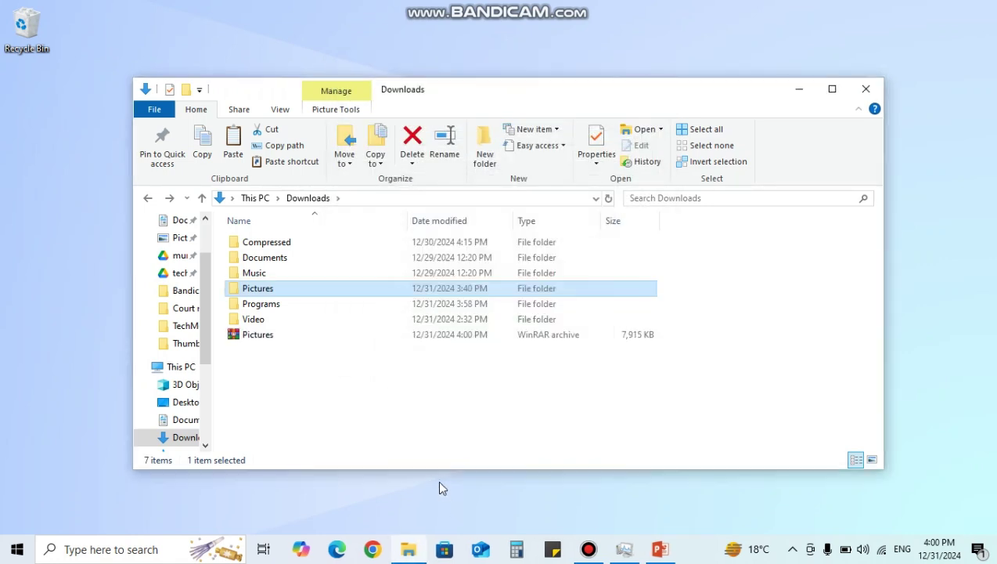
click(298, 335)
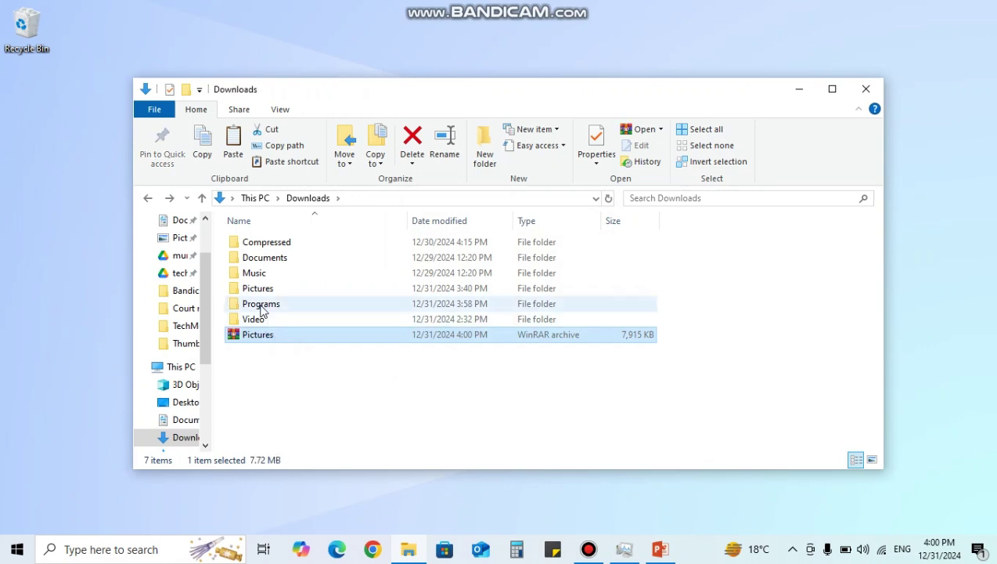
right_click(270, 345)
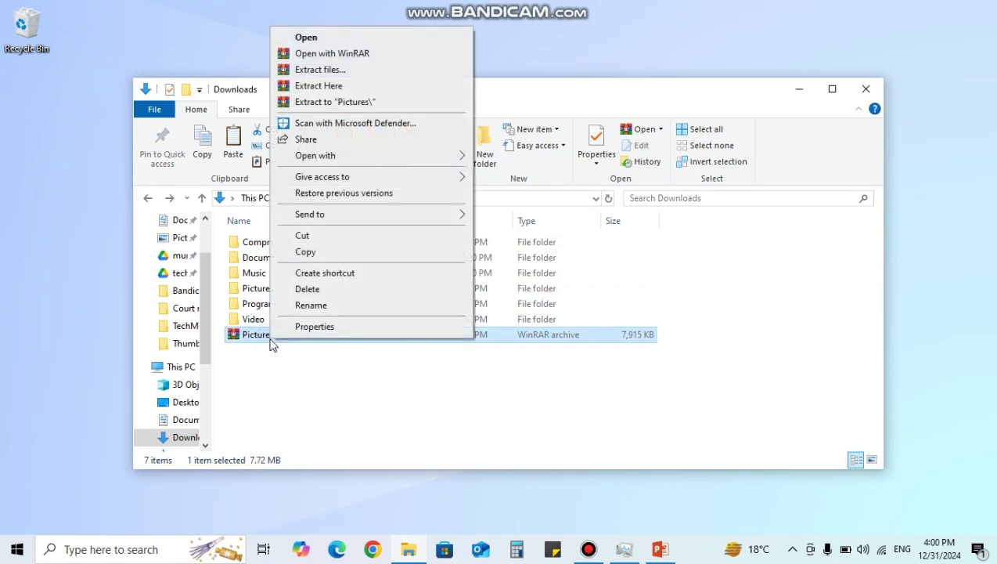
click(325, 329)
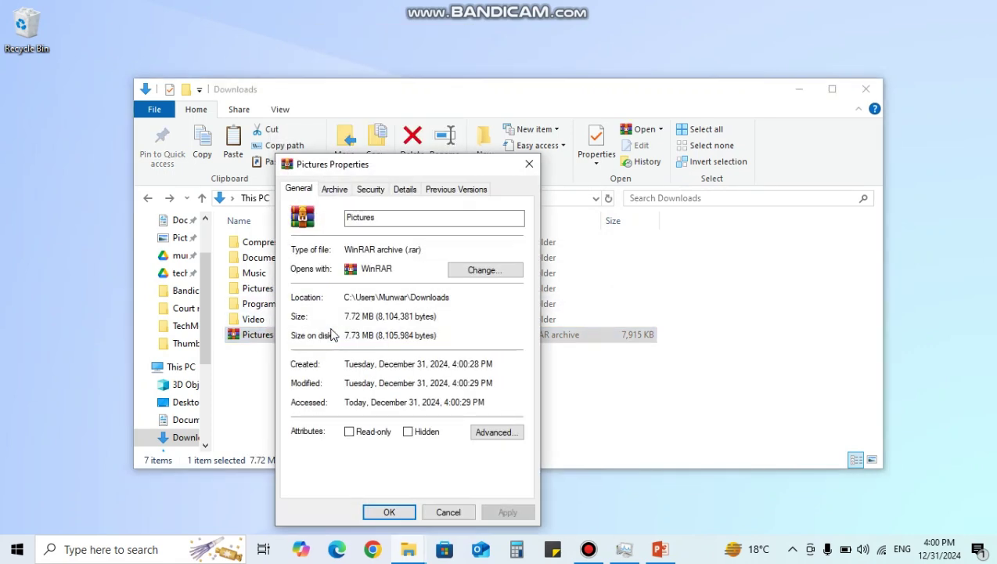
click(529, 163)
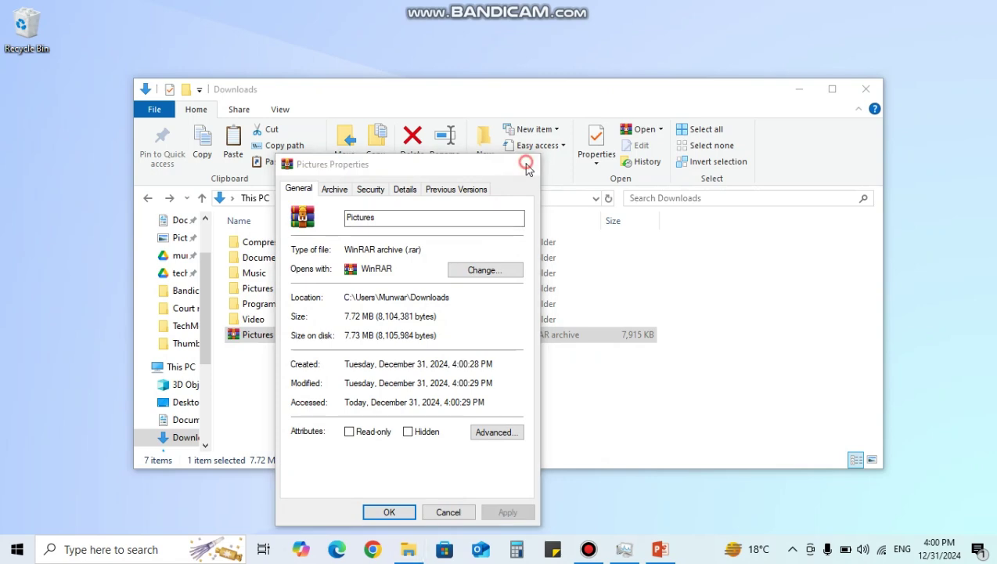
double_click(276, 291)
click(149, 200)
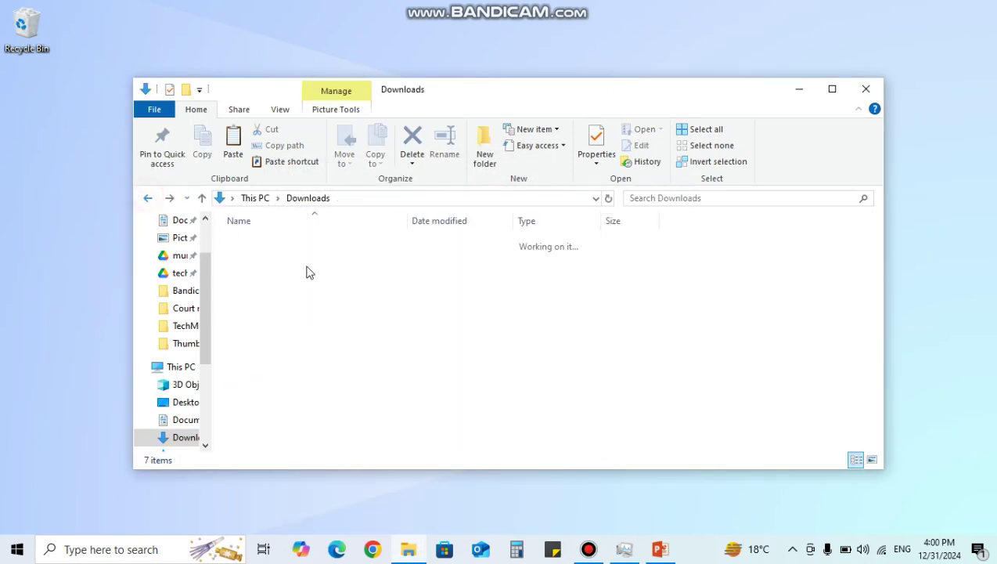
right_click(261, 290)
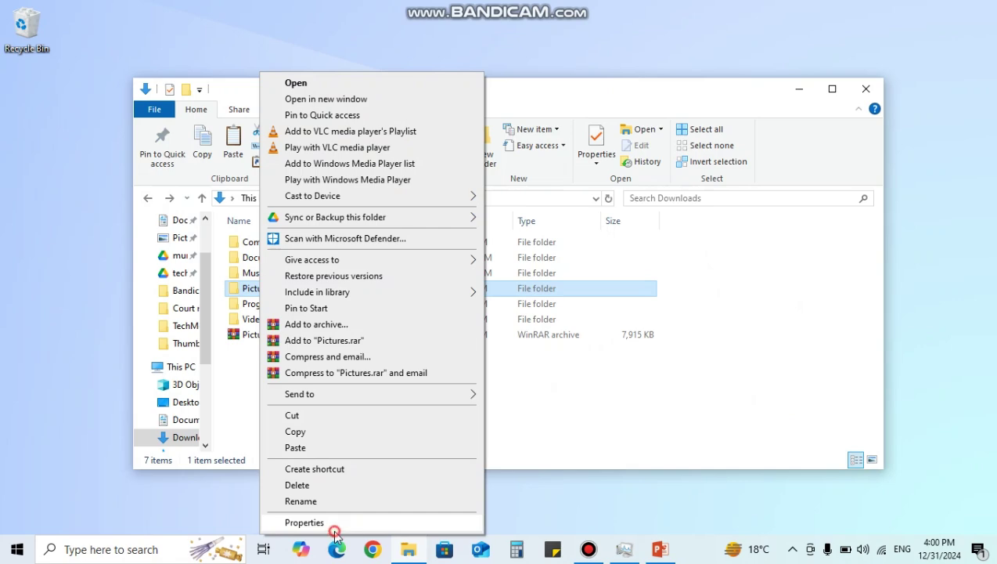
click(304, 522)
click(250, 334)
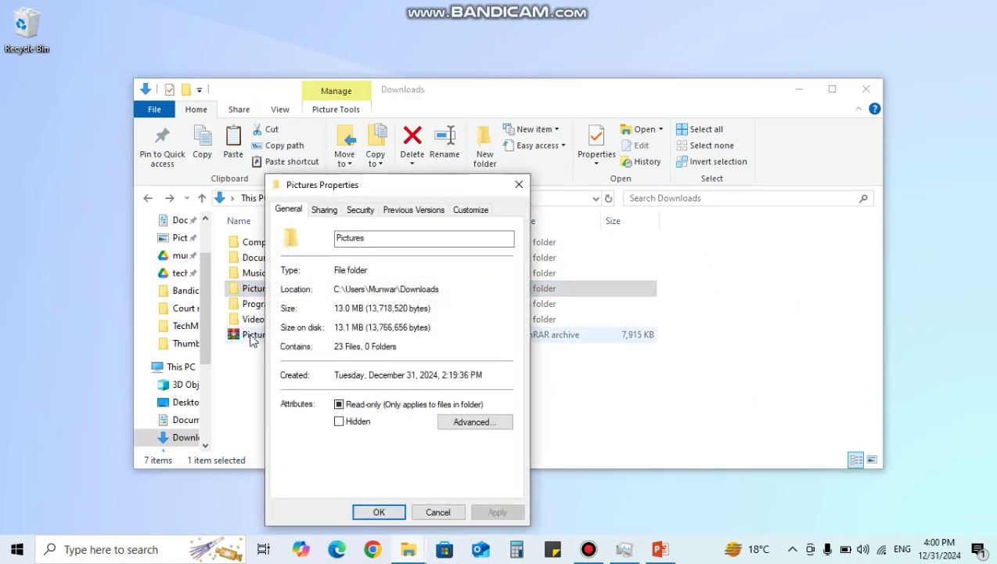
right_click(292, 330)
click(296, 329)
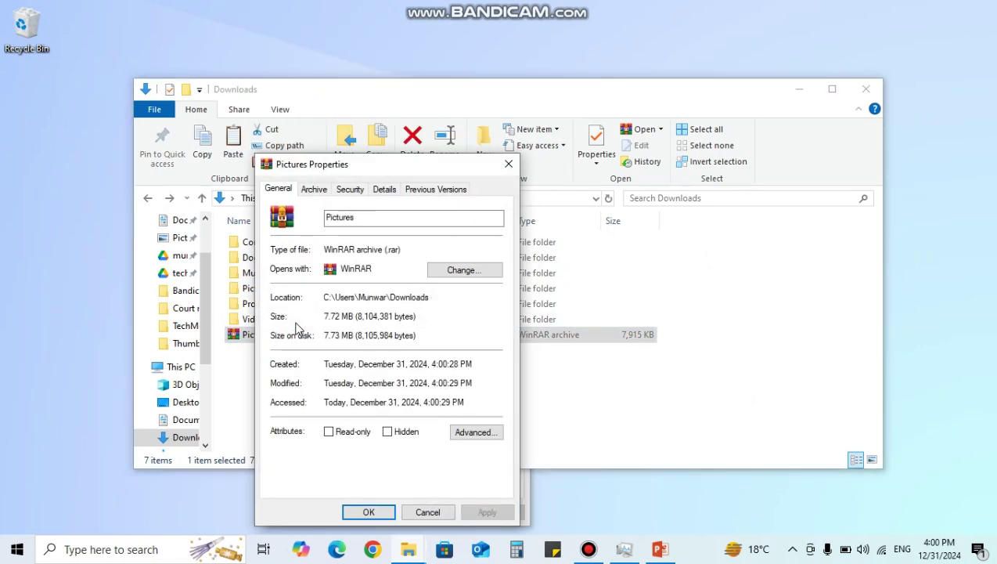
click(509, 163)
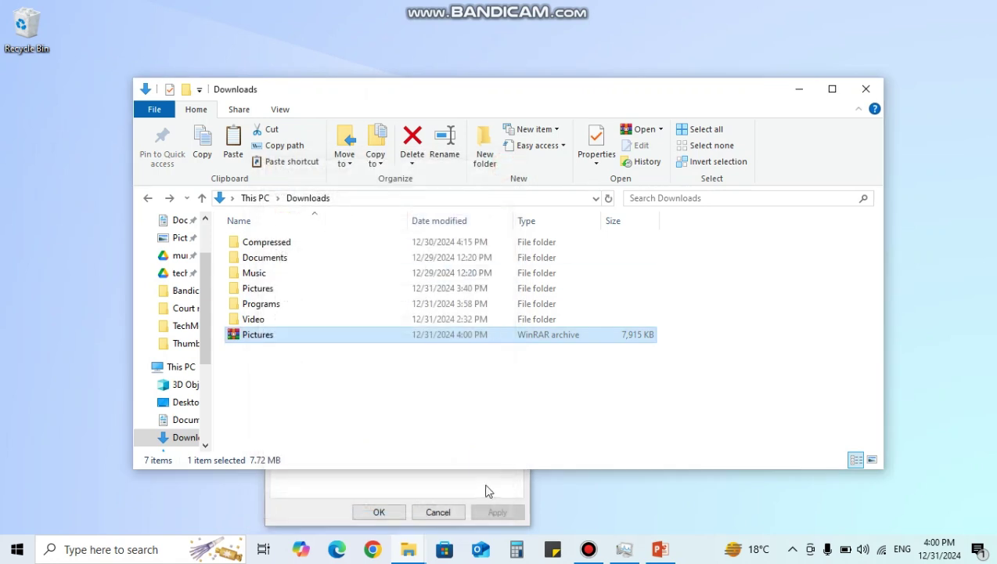
click(485, 486)
click(519, 184)
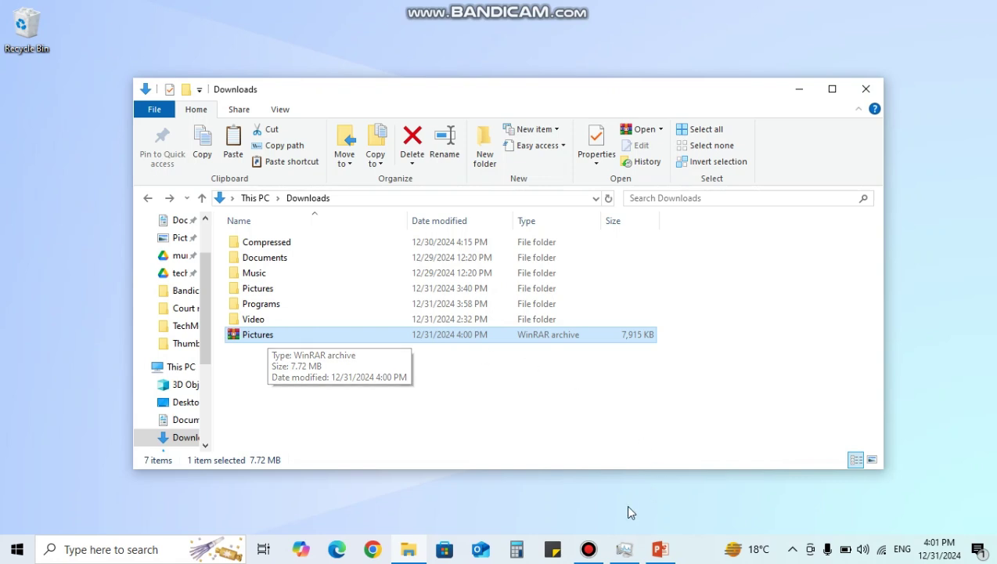
- Open Pictures.rar, making WinRAR the default app for .rar files
double_click(280, 335)
right_click(280, 336)
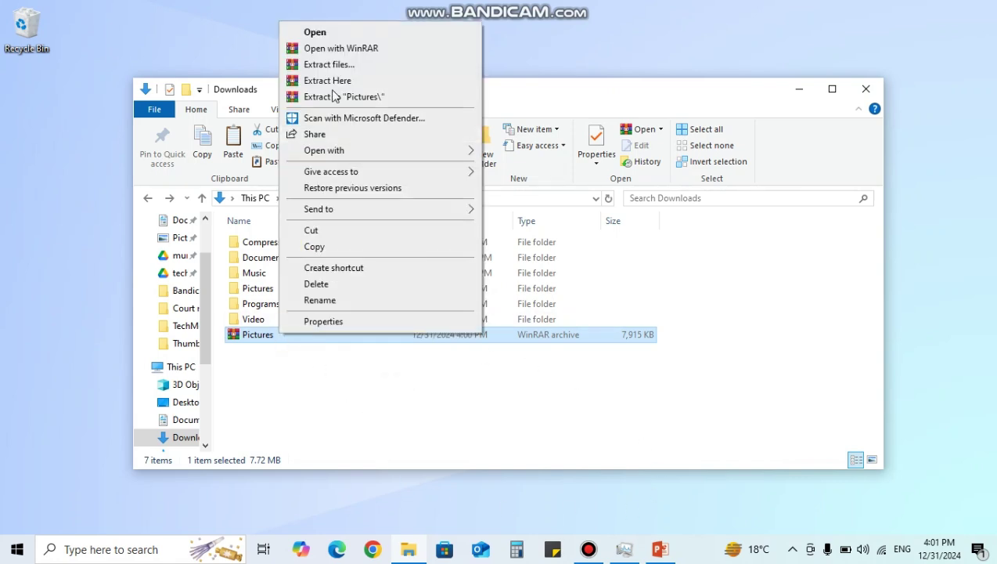
click(332, 32)
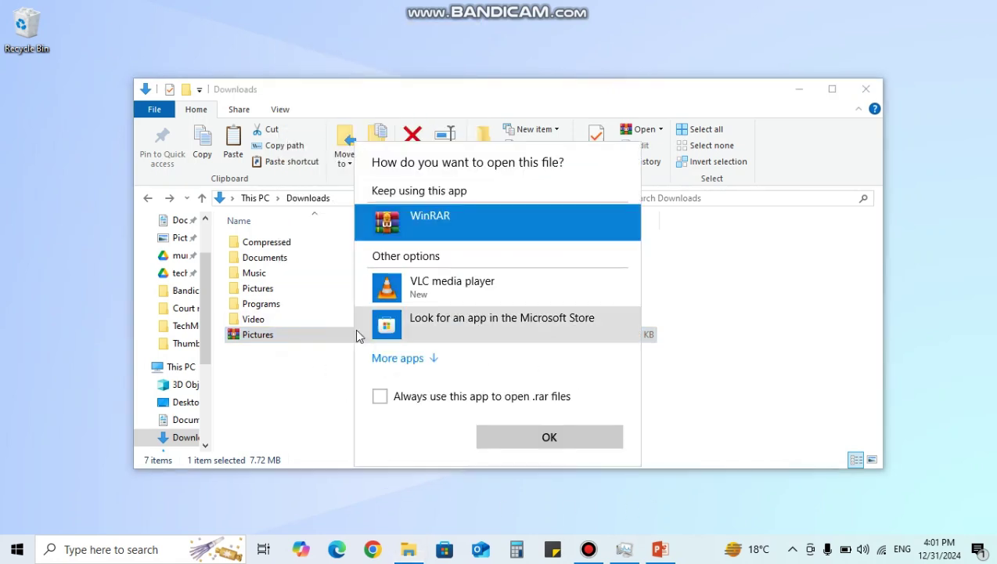
click(380, 396)
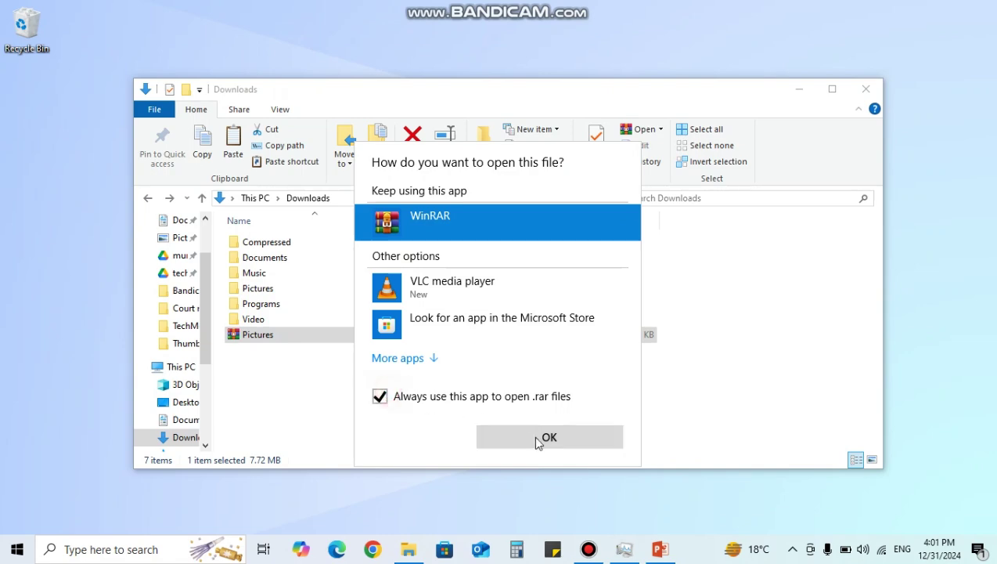
click(536, 438)
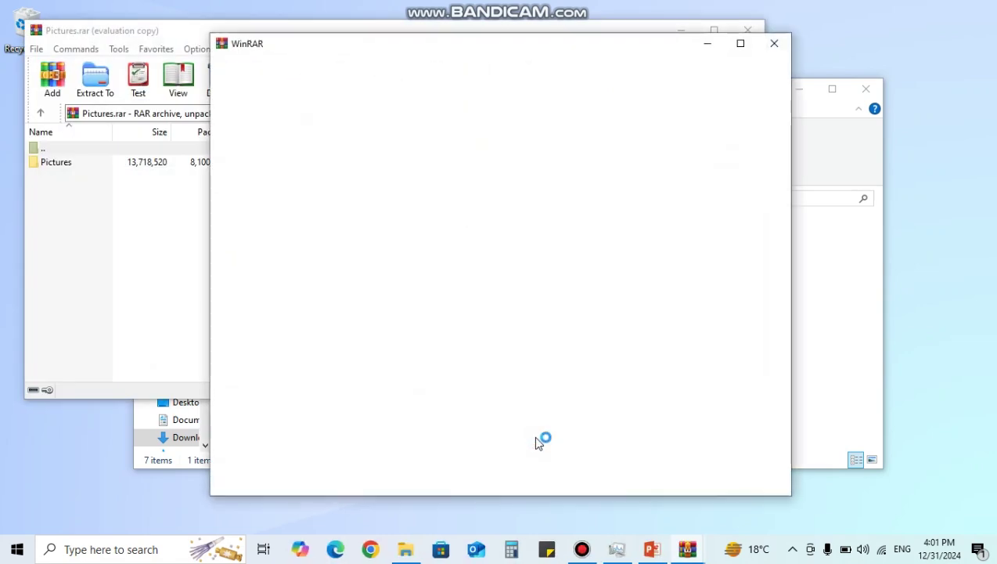
click(775, 43)
- Browse the archive's Pictures folder and preview the banknote image
click(67, 162)
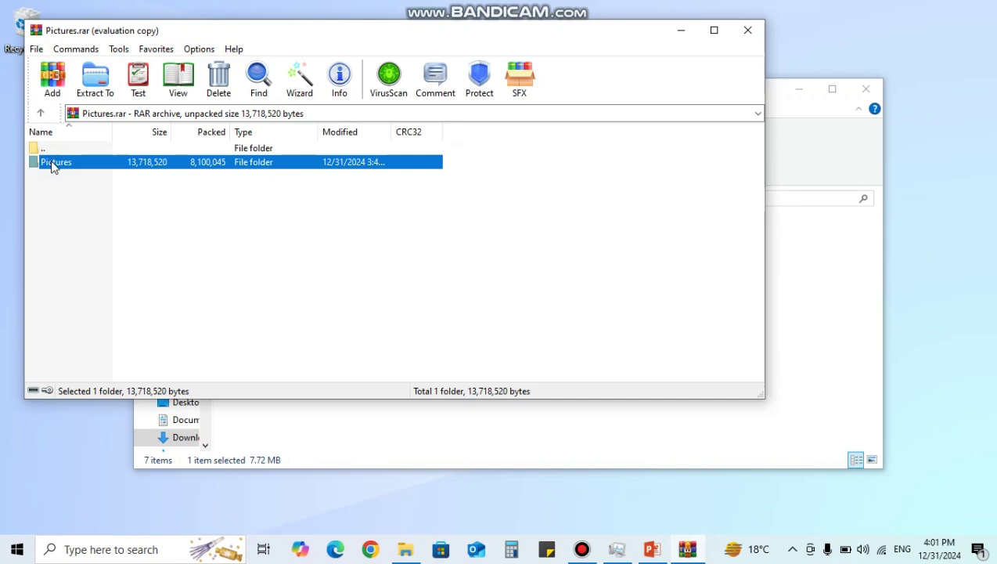
double_click(98, 161)
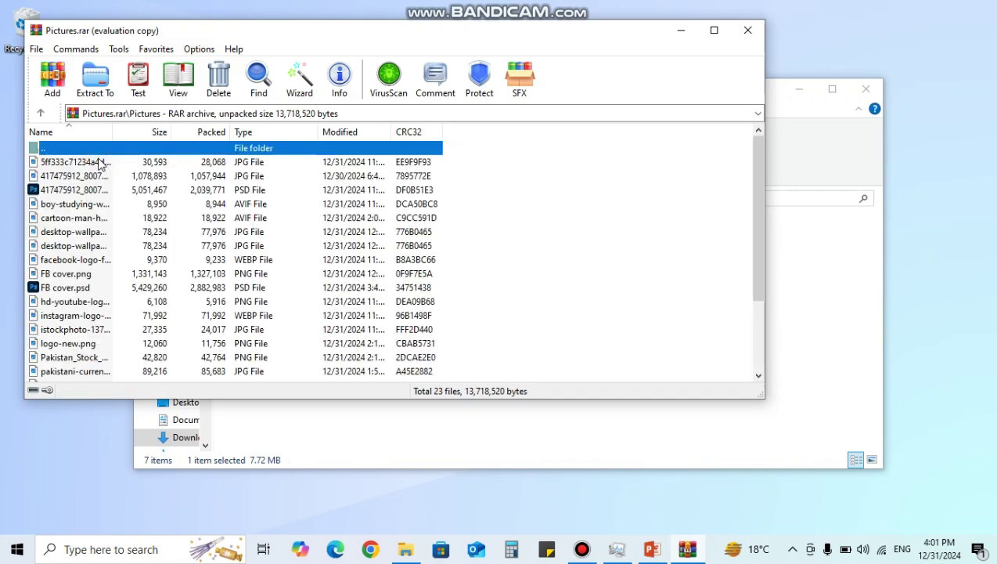
scroll(78, 259, down, 3)
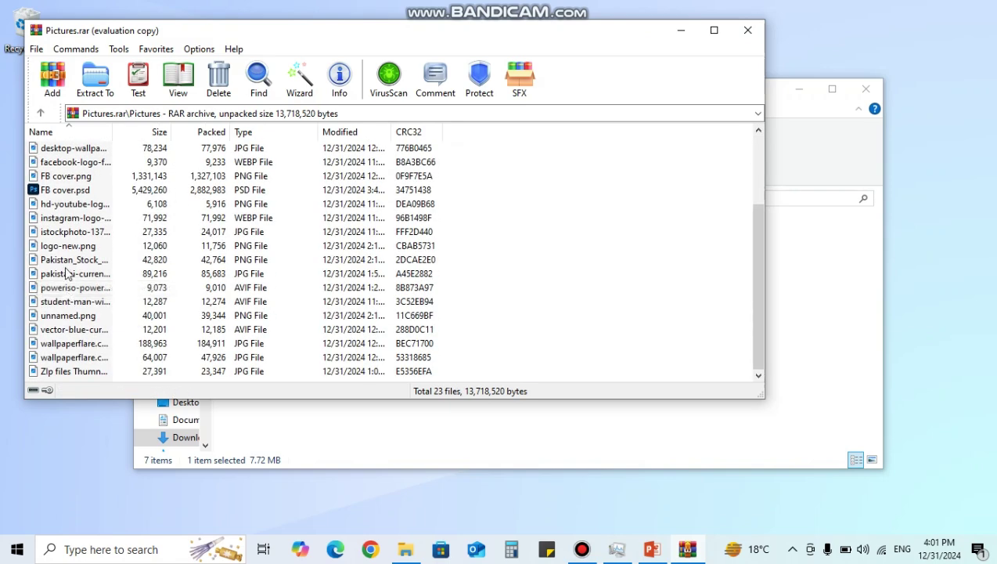
double_click(66, 273)
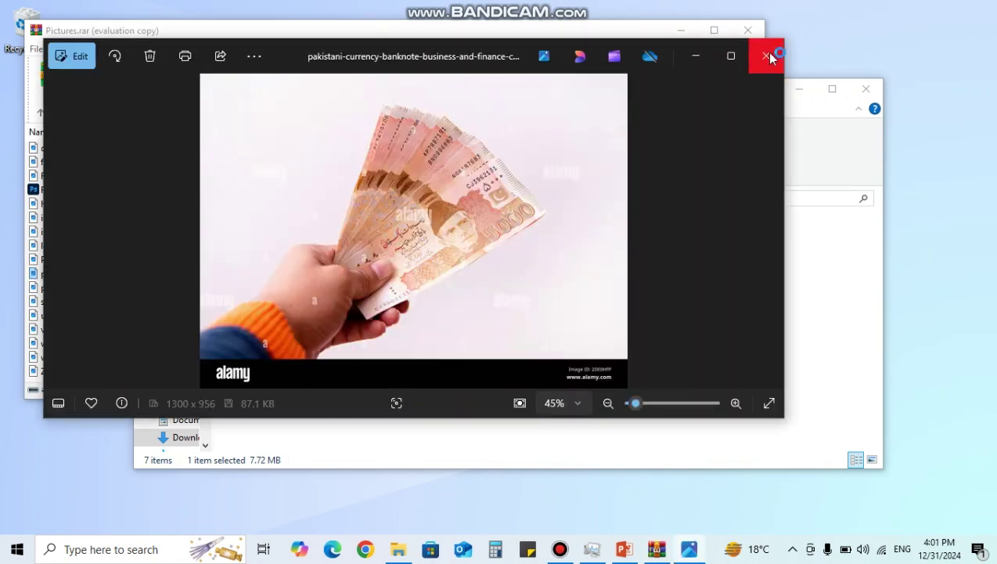
click(767, 52)
drag(626, 39, 954, 144)
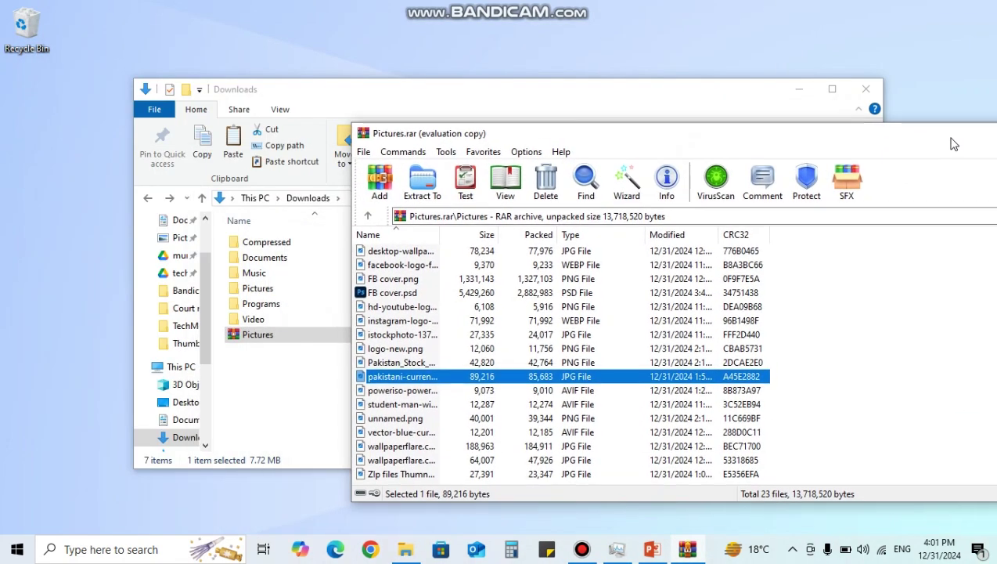
- Look through the original Pictures folder, close the Pictures.rar window, and return to Downloads
double_click(260, 290)
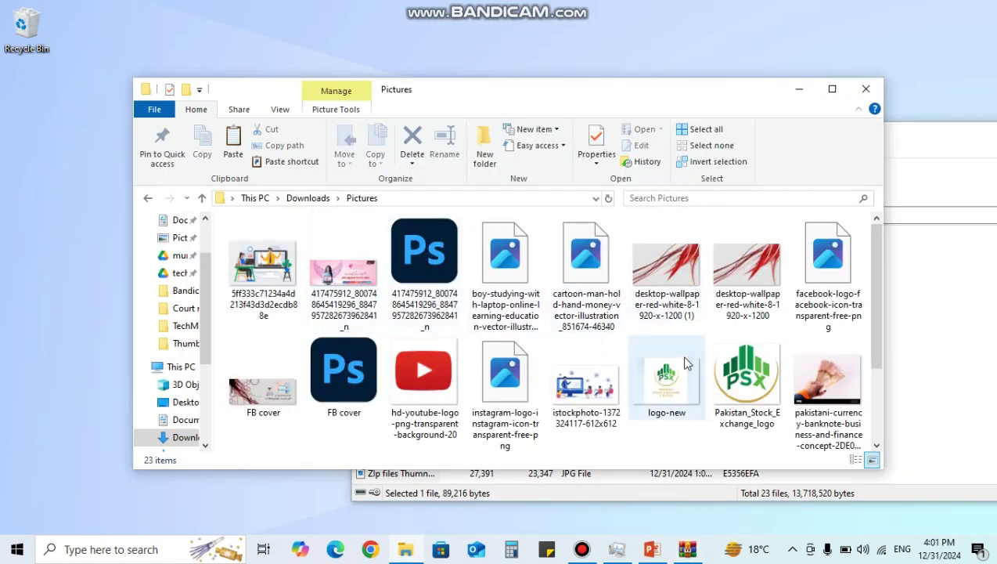
scroll(638, 374, down, 2)
scroll(638, 373, up, 2)
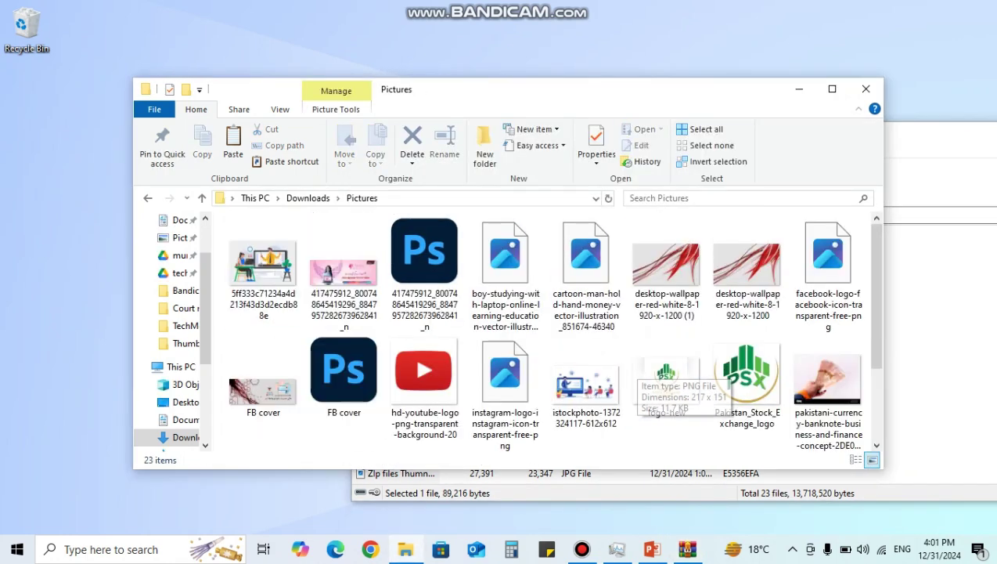
click(973, 167)
drag(846, 138, 552, 95)
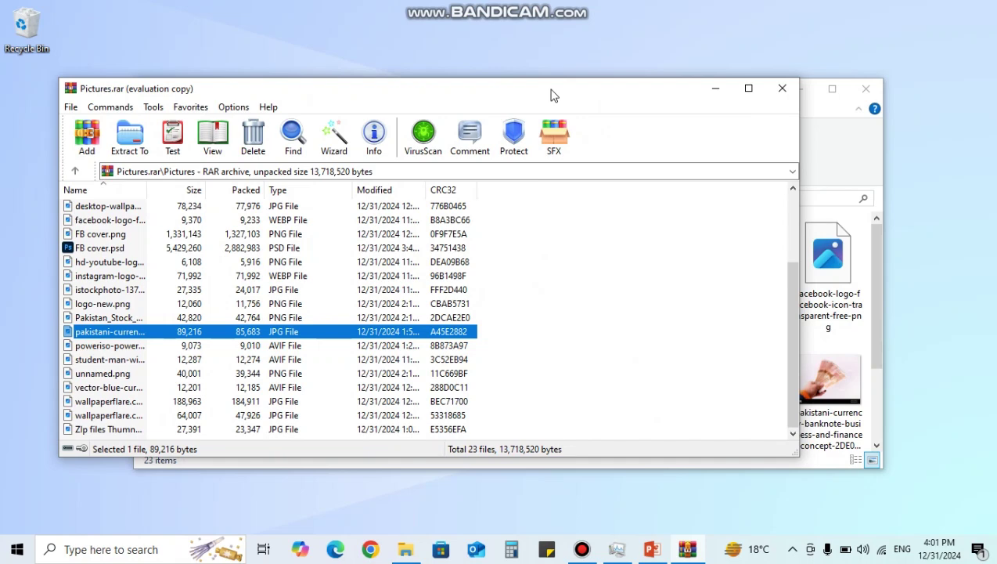
click(783, 90)
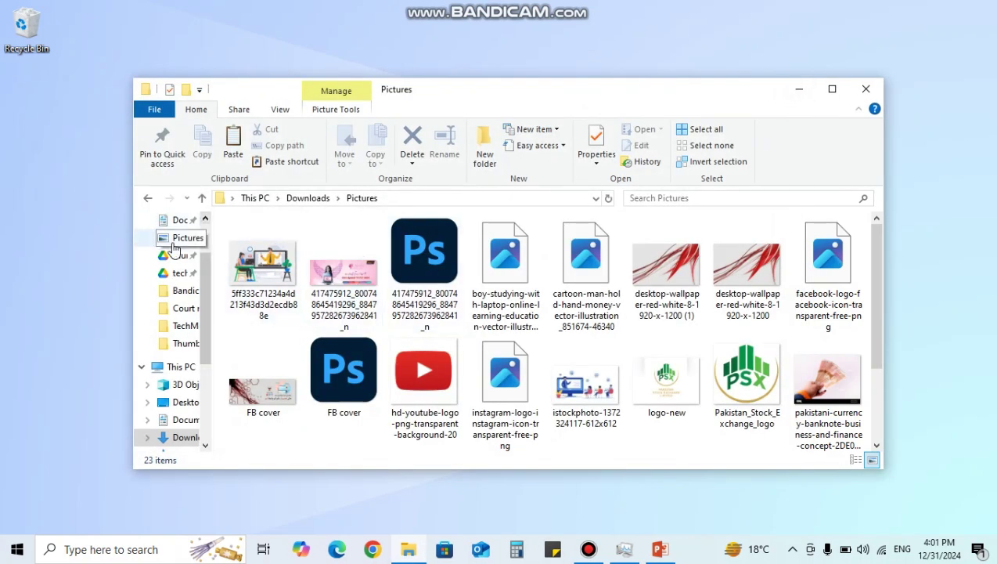
scroll(196, 259, up, 2)
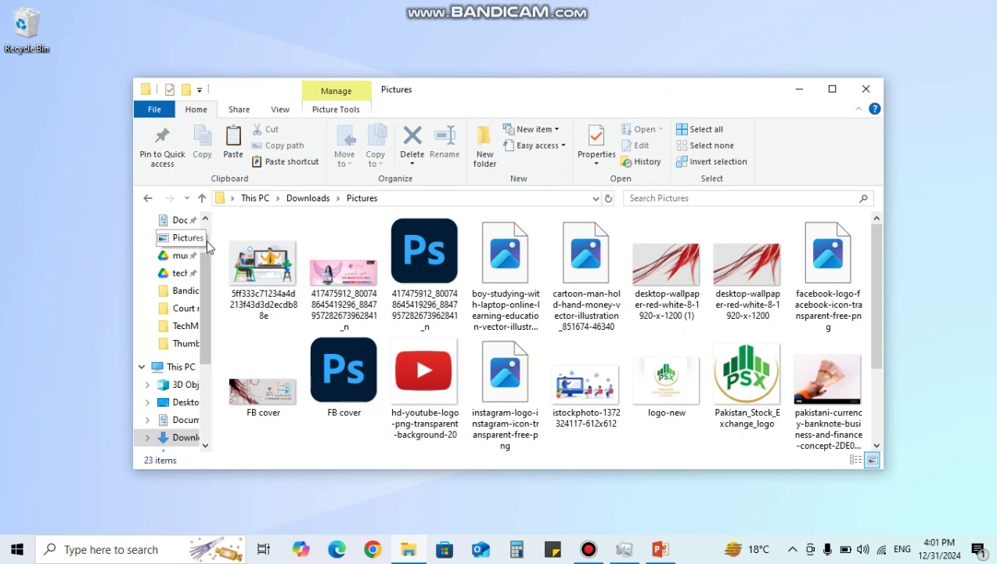
click(179, 267)
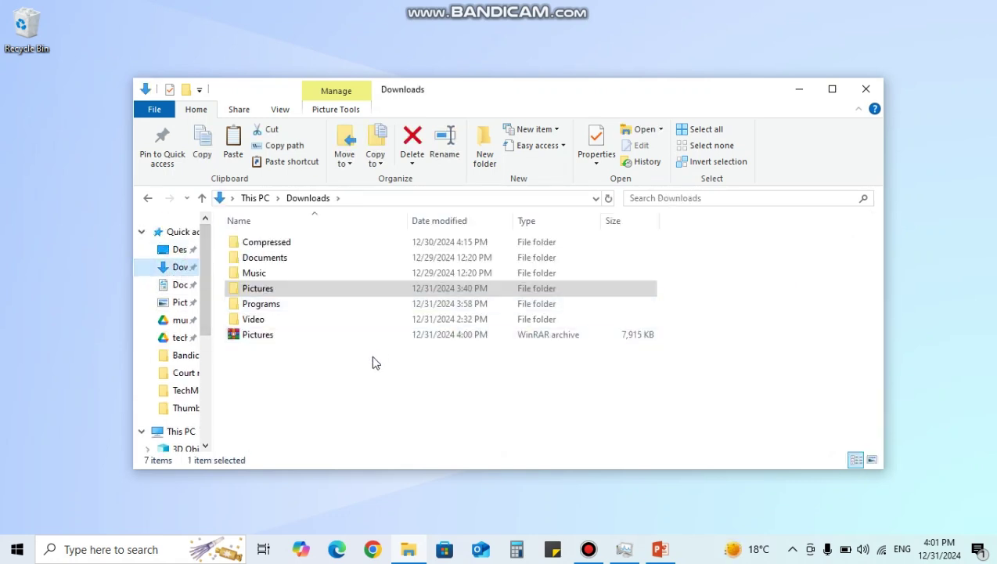
click(328, 375)
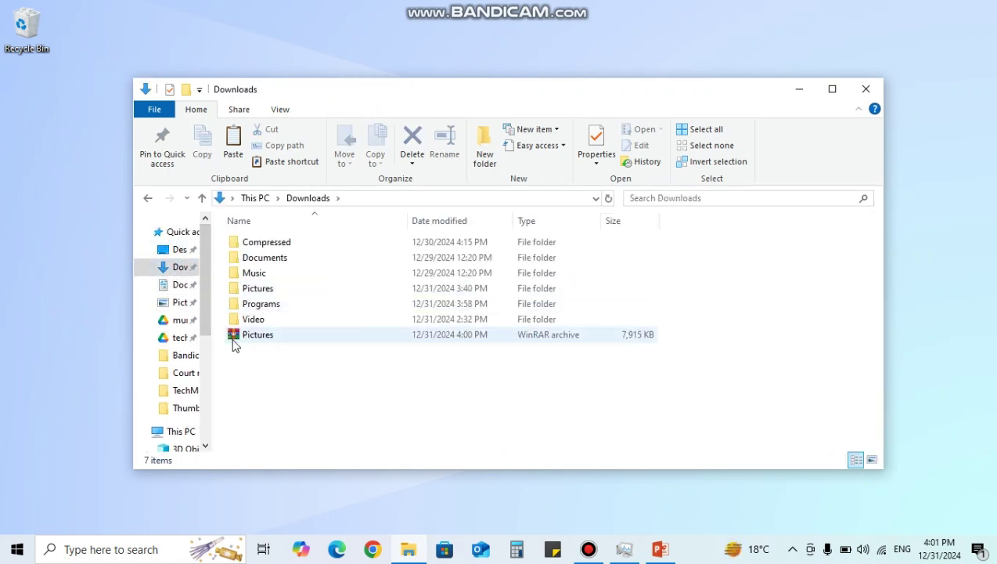
- Begin archiving the Pictures folder under the name 'Pictures with password.rar'
right_click(260, 293)
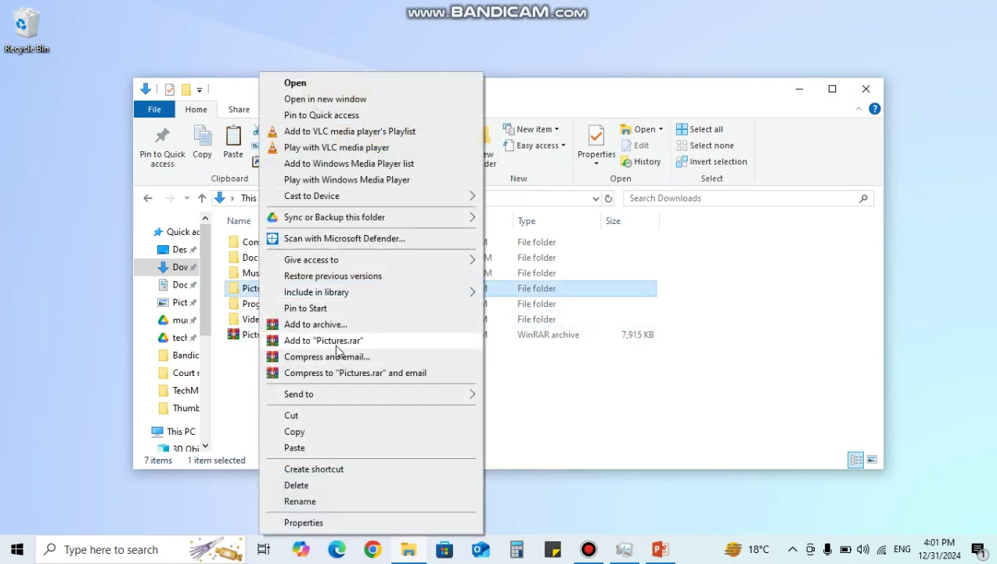
click(321, 324)
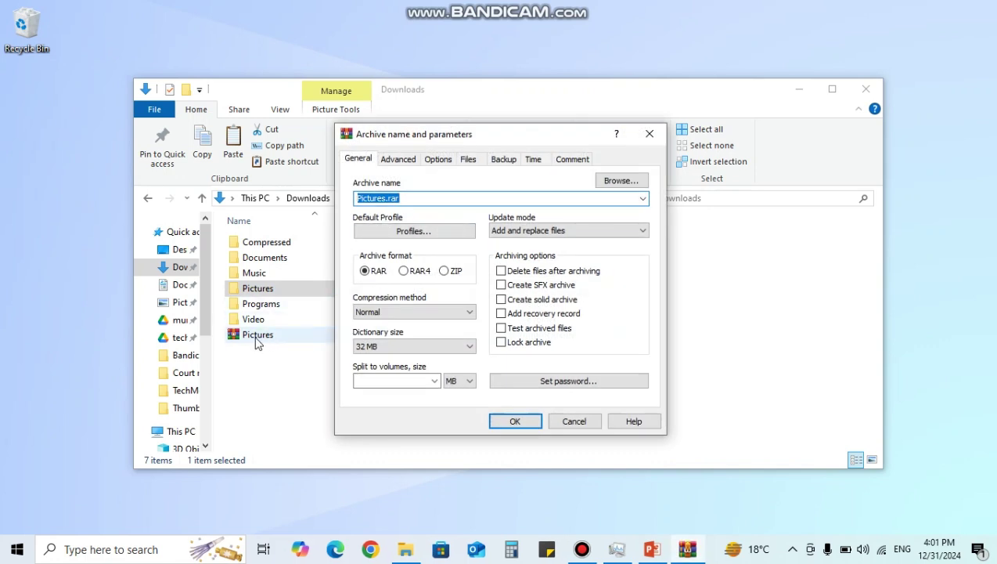
click(386, 198)
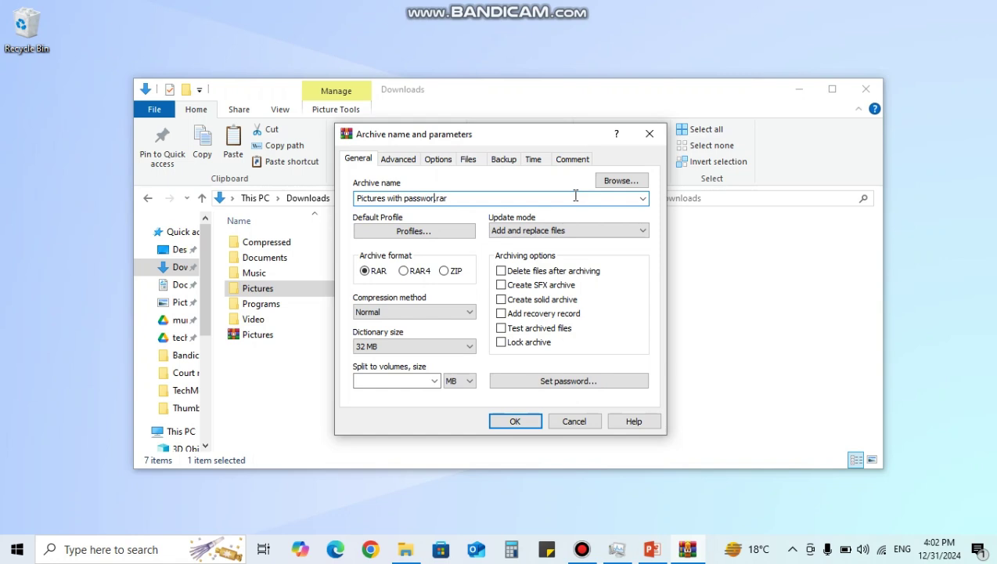
- Protect the archive with a password and create it in Downloads
click(576, 380)
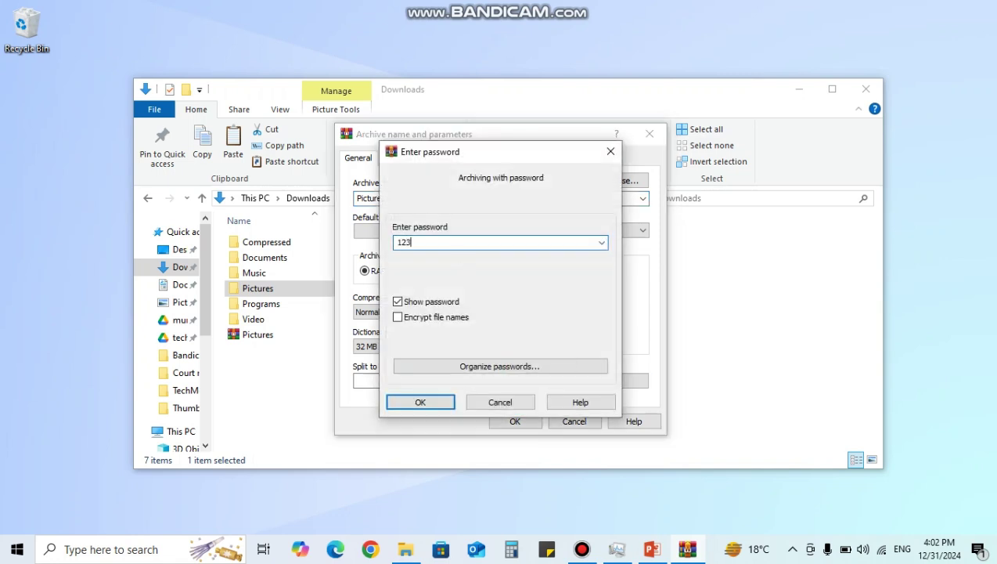
click(428, 406)
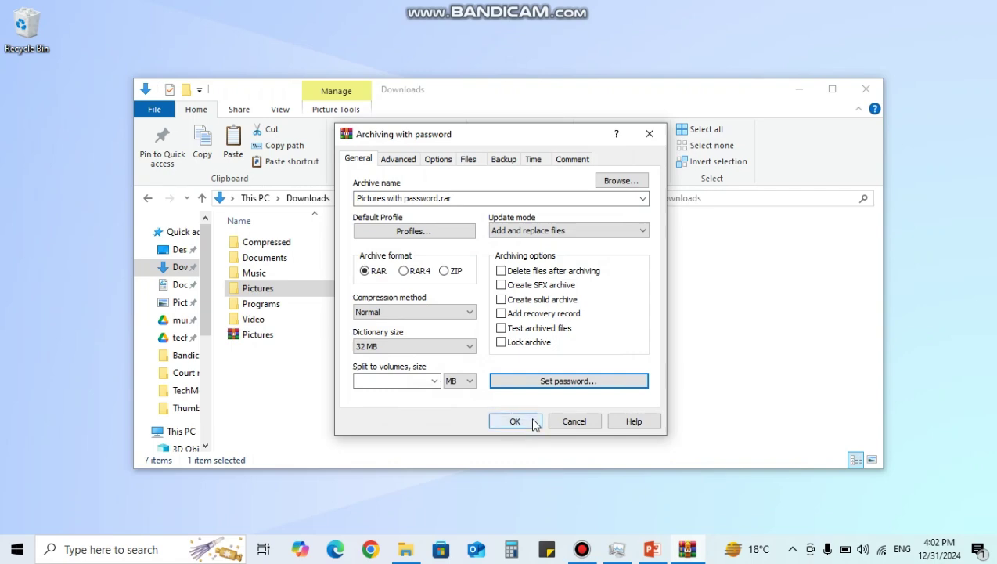
click(534, 421)
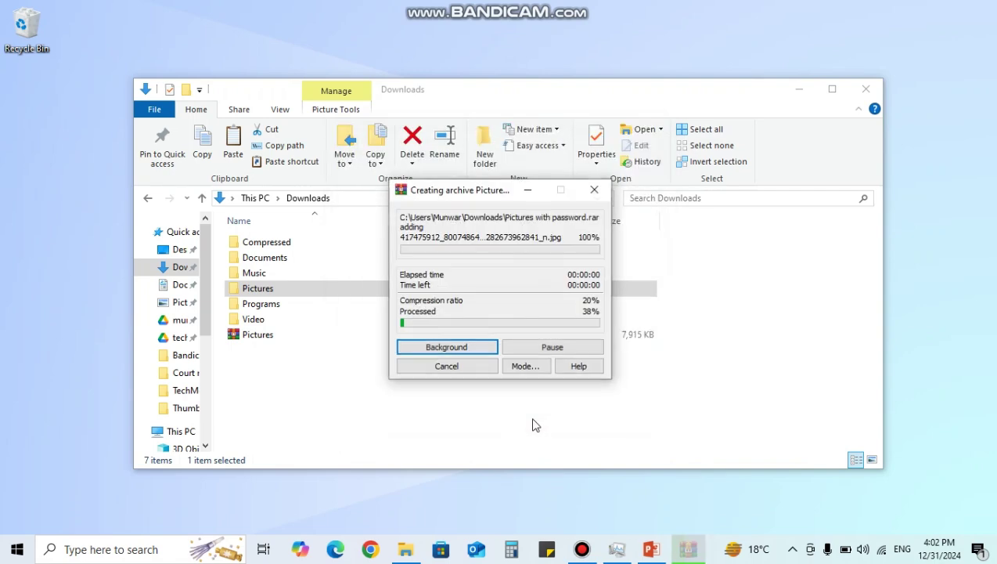
click(330, 421)
double_click(263, 350)
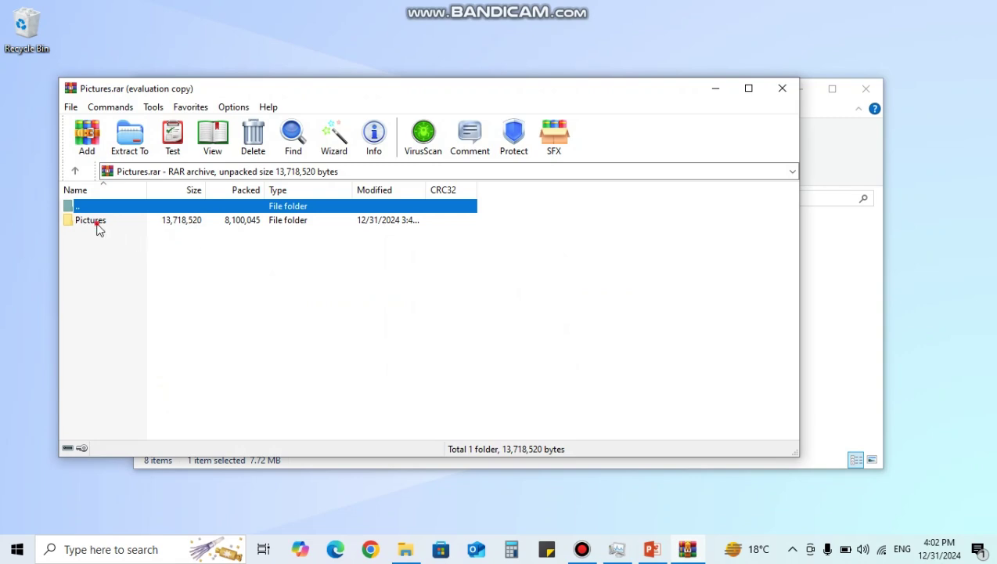
double_click(98, 227)
scroll(100, 229, down, 2)
scroll(101, 230, up, 2)
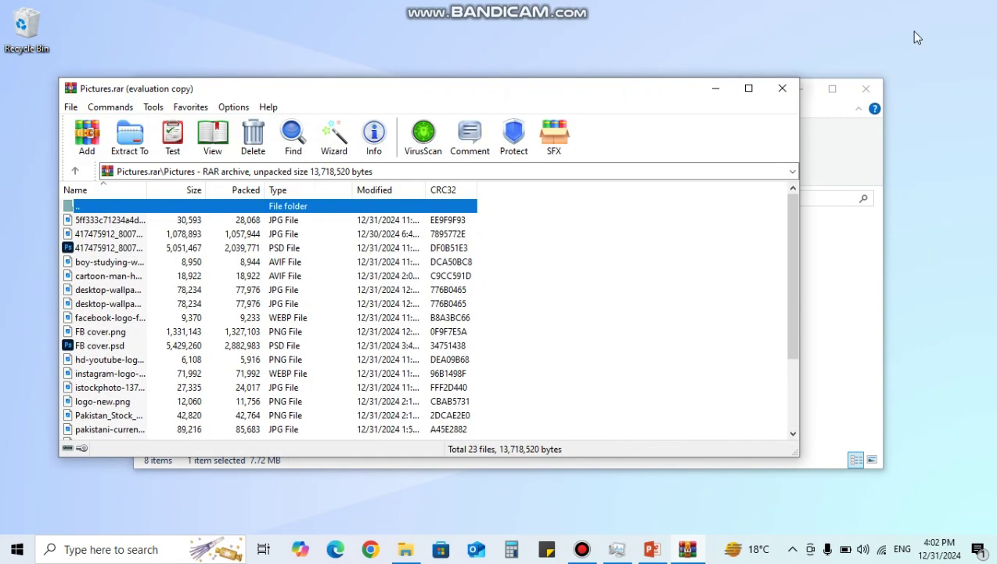
click(782, 89)
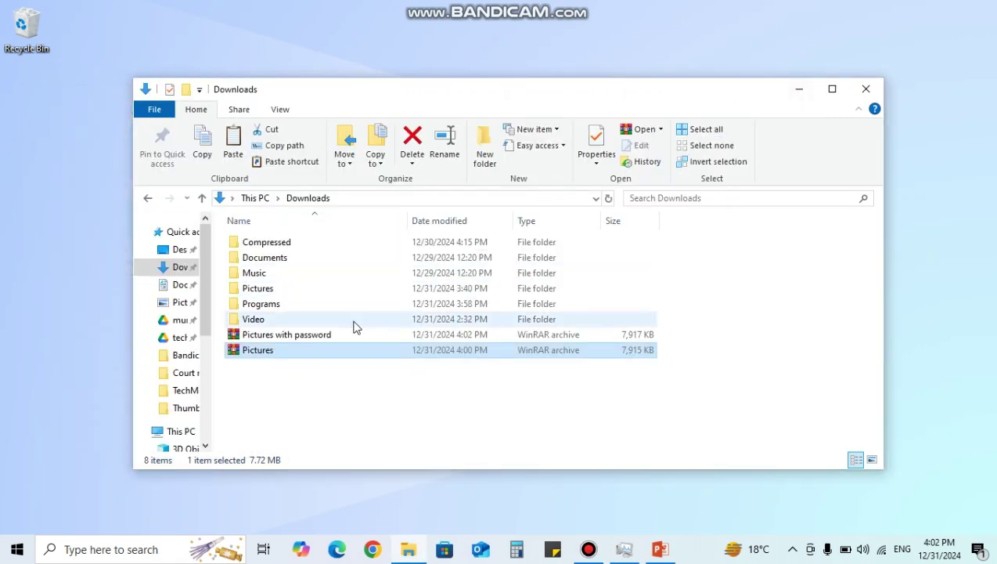
double_click(279, 338)
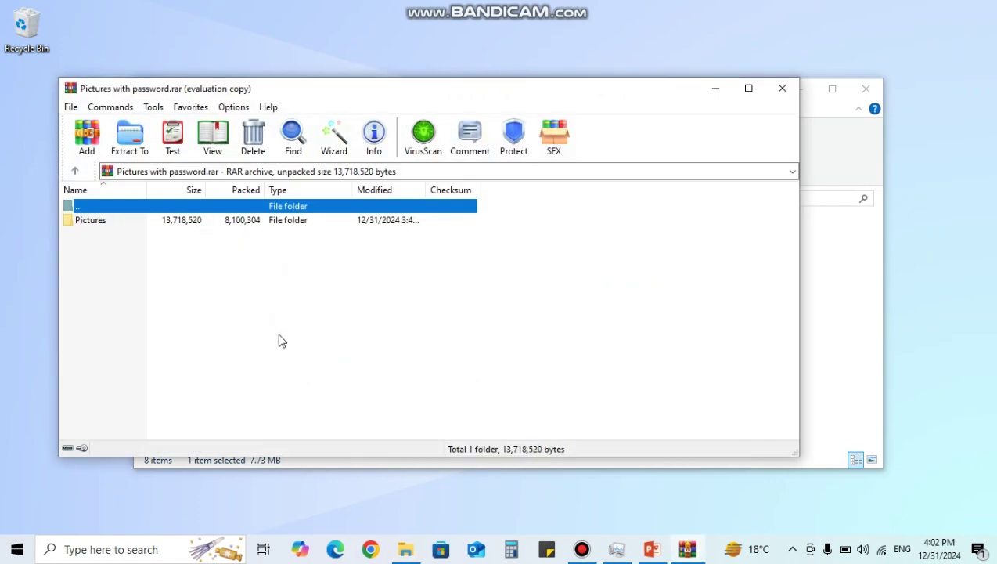
click(789, 88)
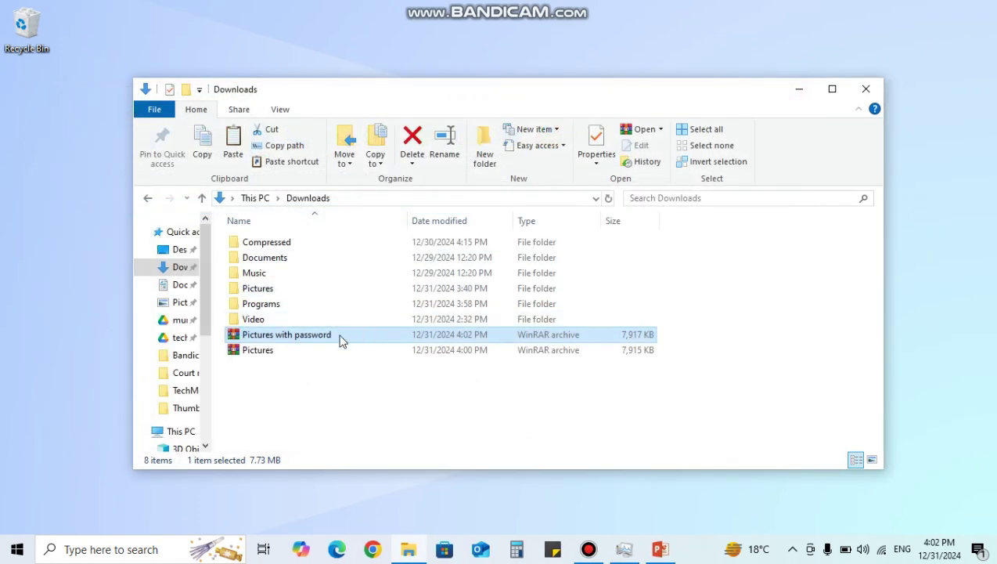
double_click(339, 339)
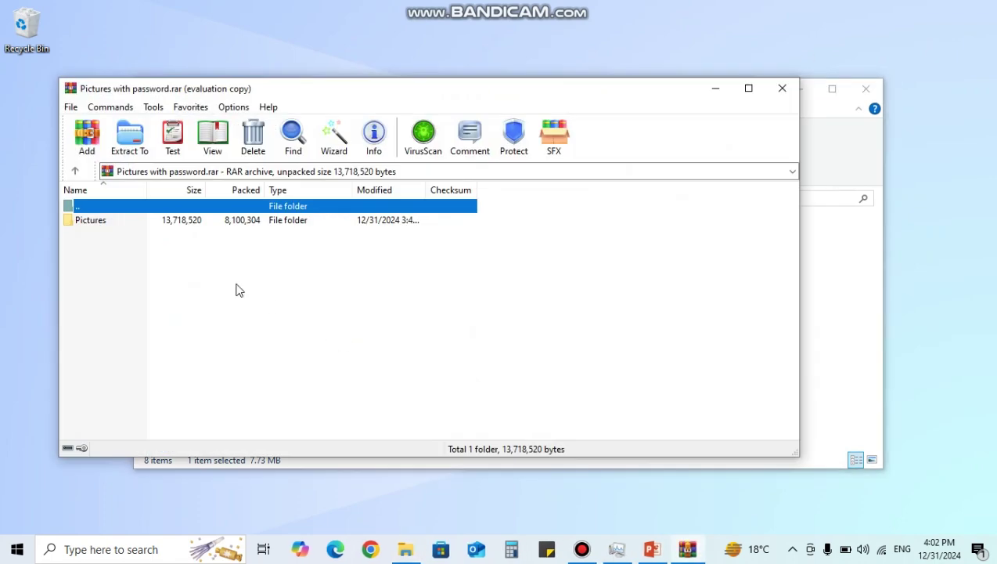
double_click(107, 226)
scroll(210, 366, down, 2)
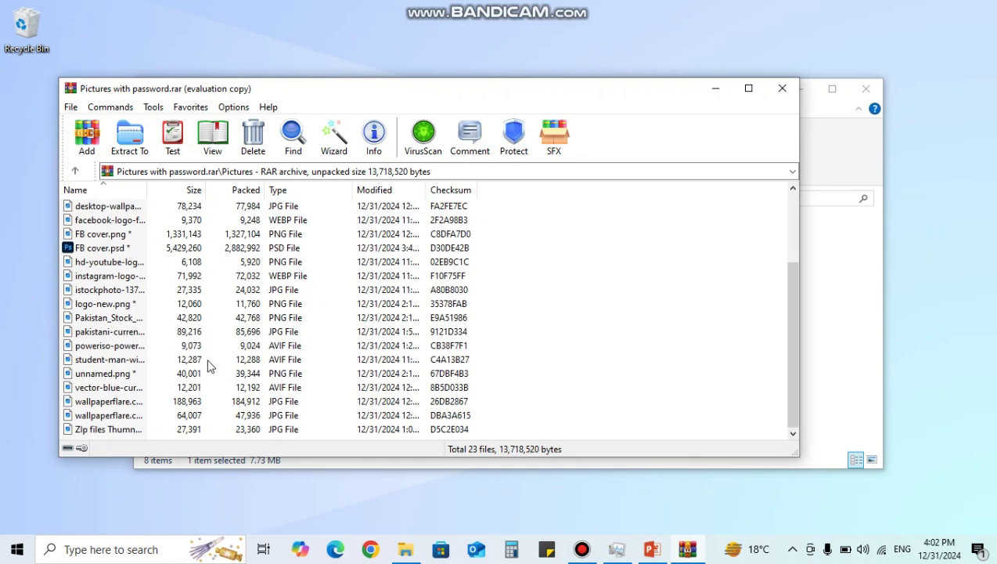
scroll(210, 365, up, 3)
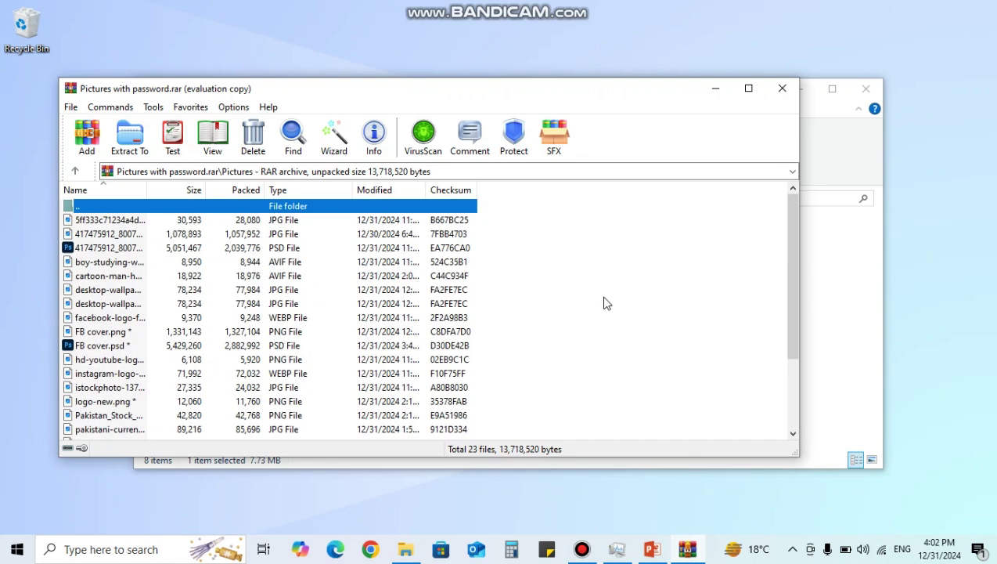
scroll(604, 303, down, 3)
scroll(604, 303, up, 3)
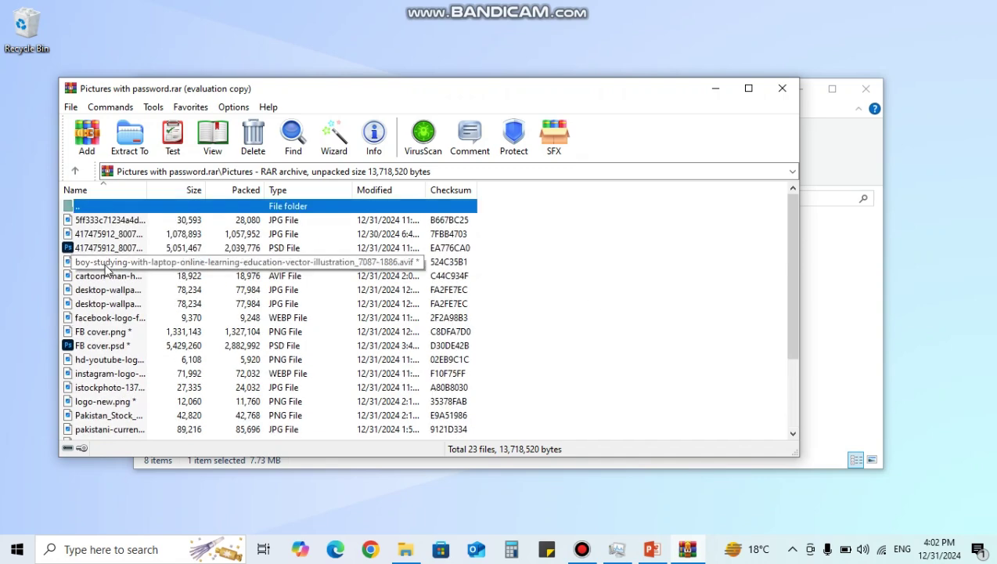
scroll(103, 266, down, 3)
double_click(88, 315)
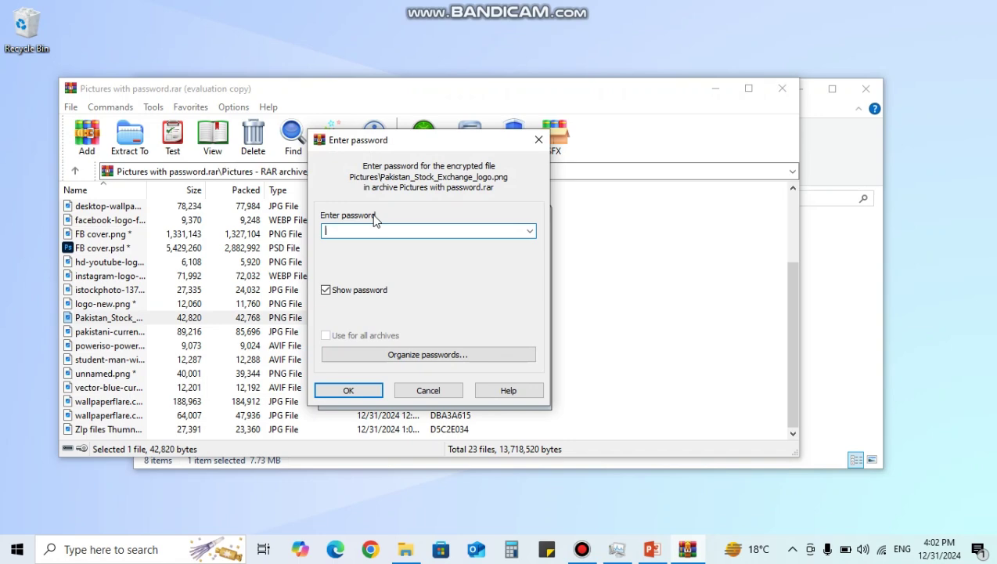
text(123)
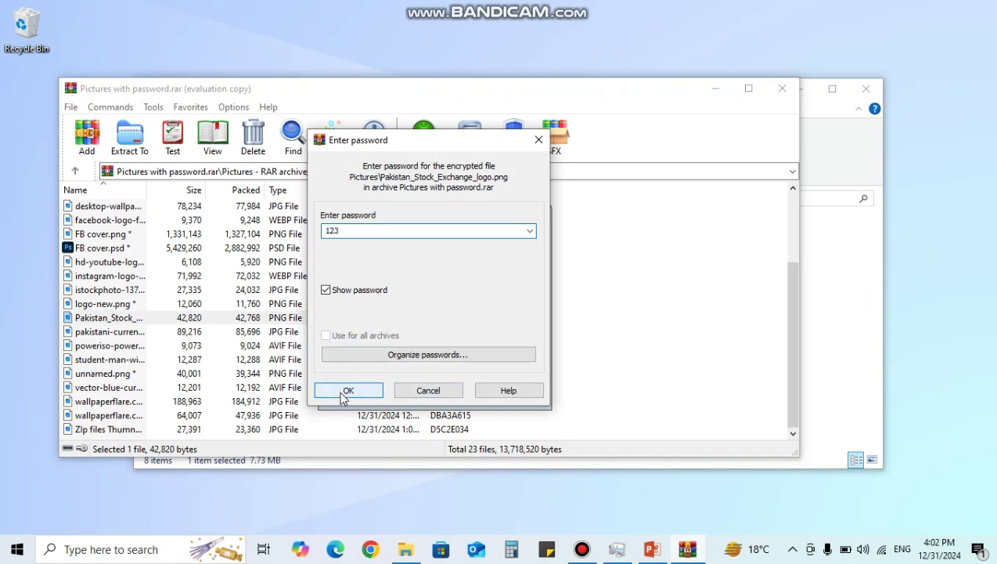
click(345, 390)
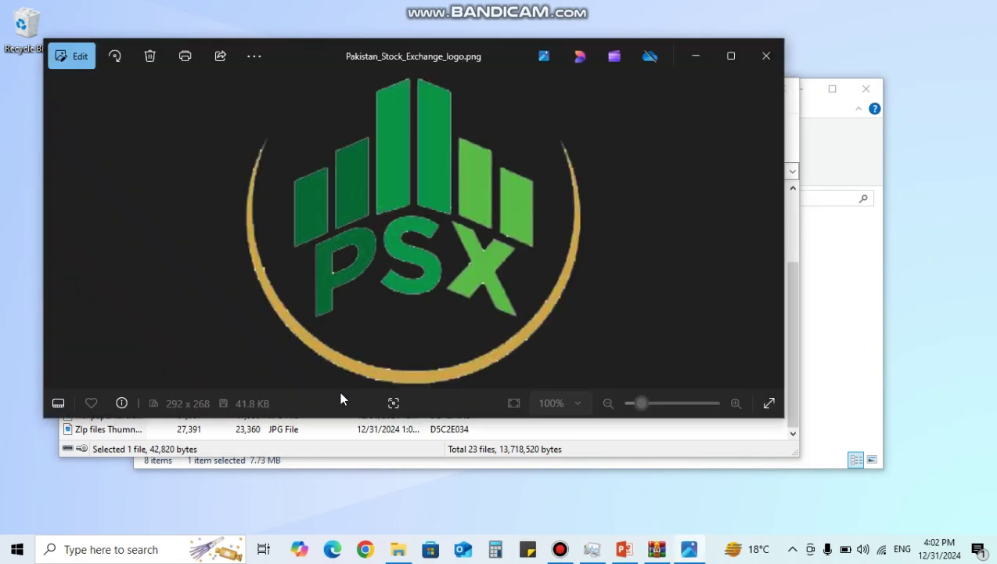
click(764, 56)
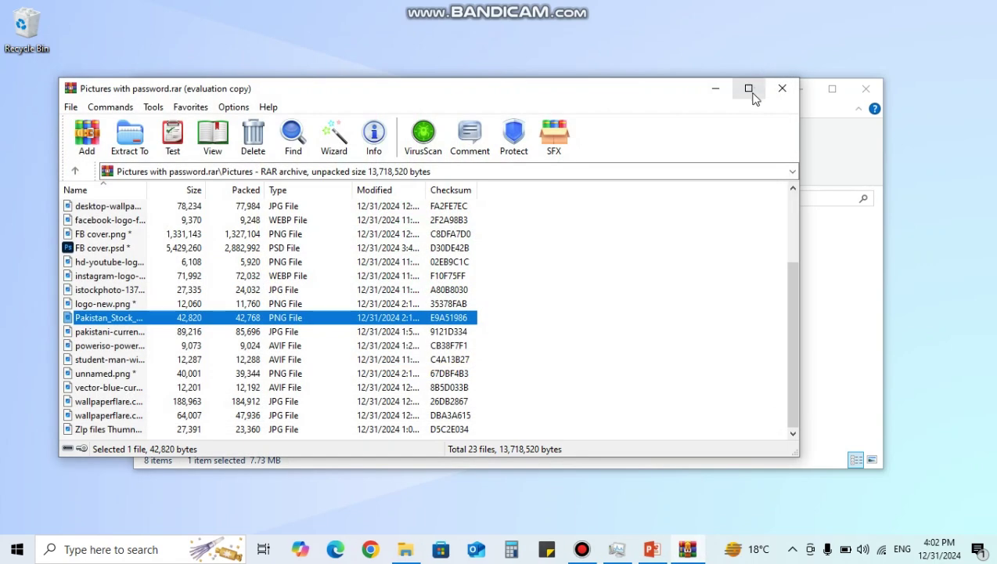
click(100, 280)
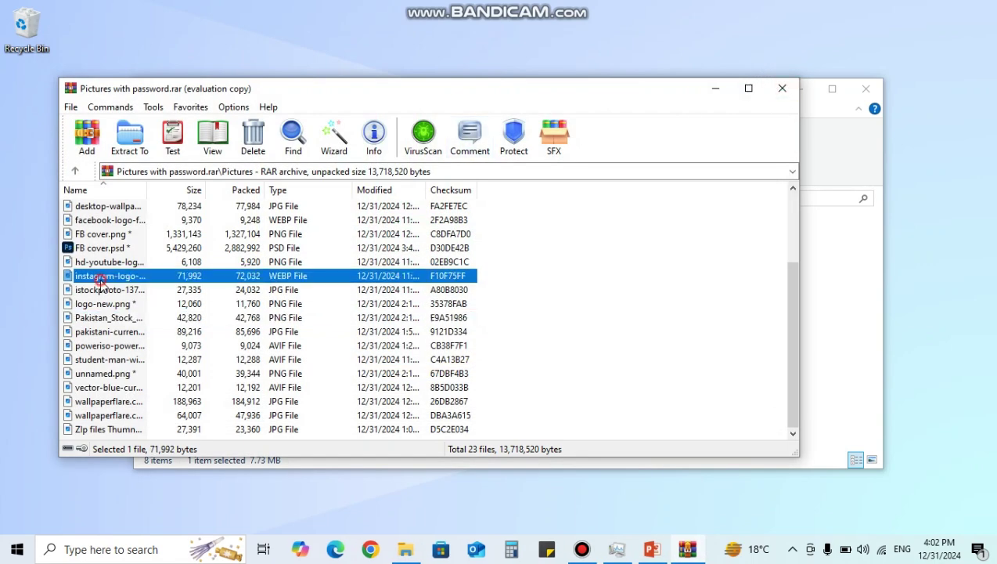
double_click(99, 279)
click(547, 131)
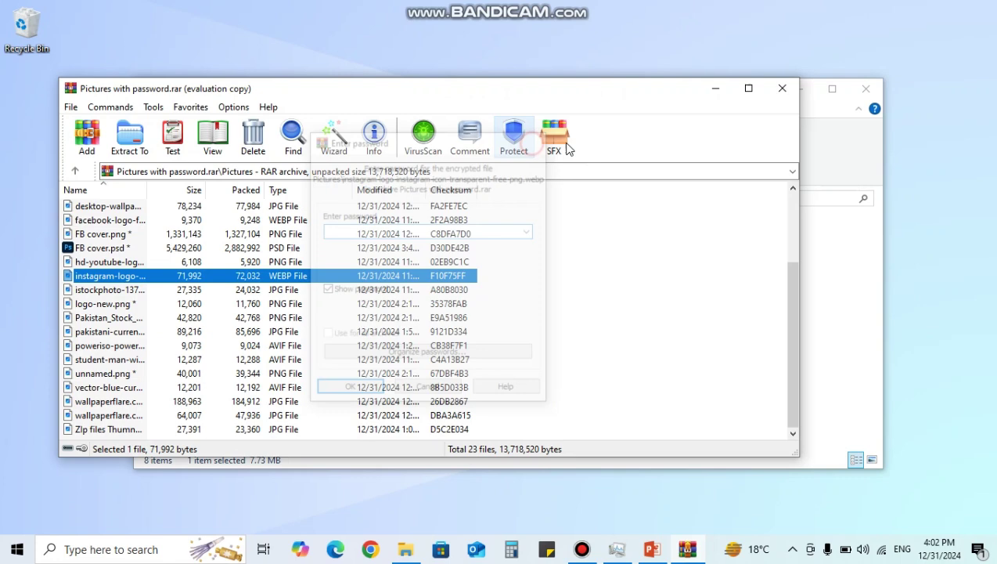
click(783, 91)
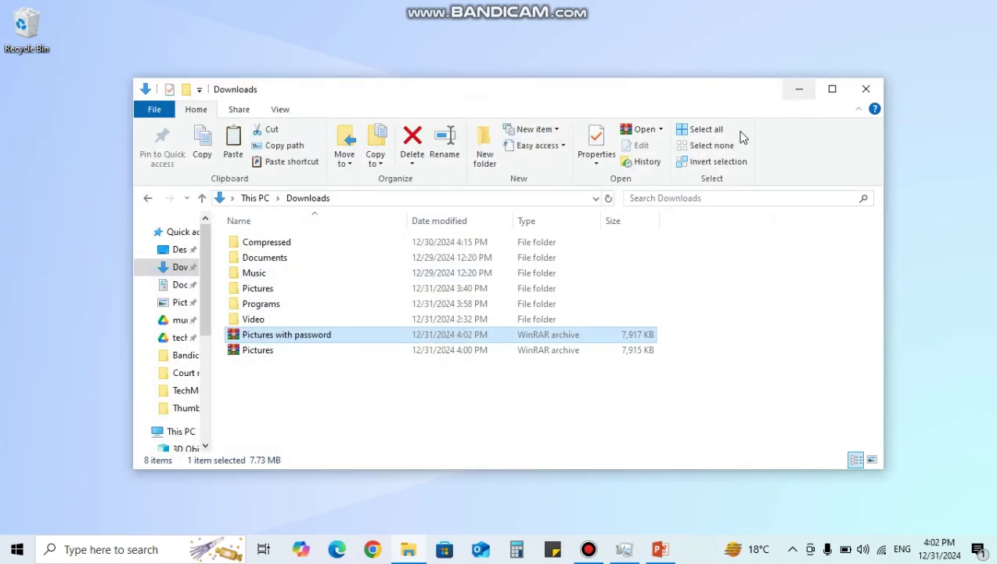
click(304, 405)
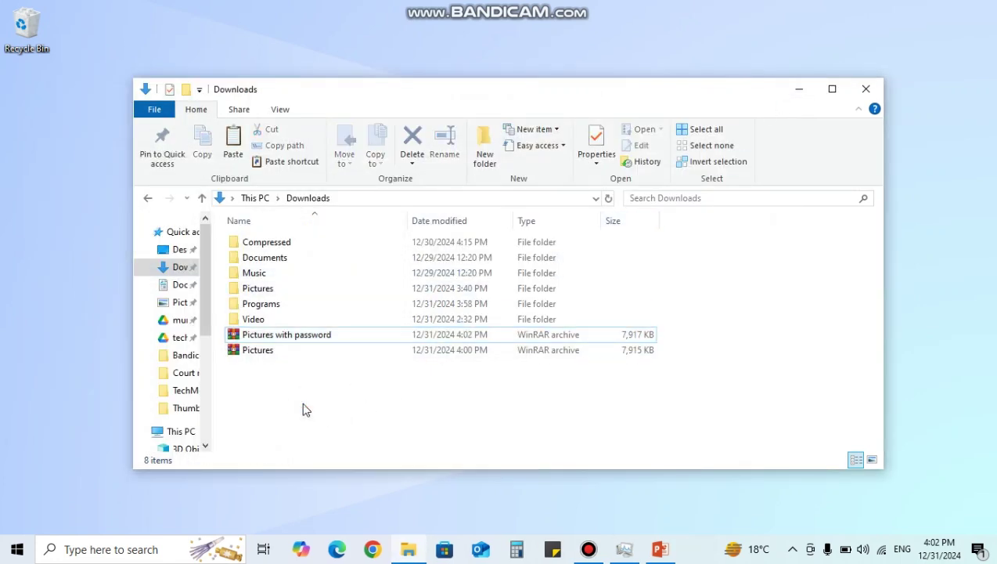